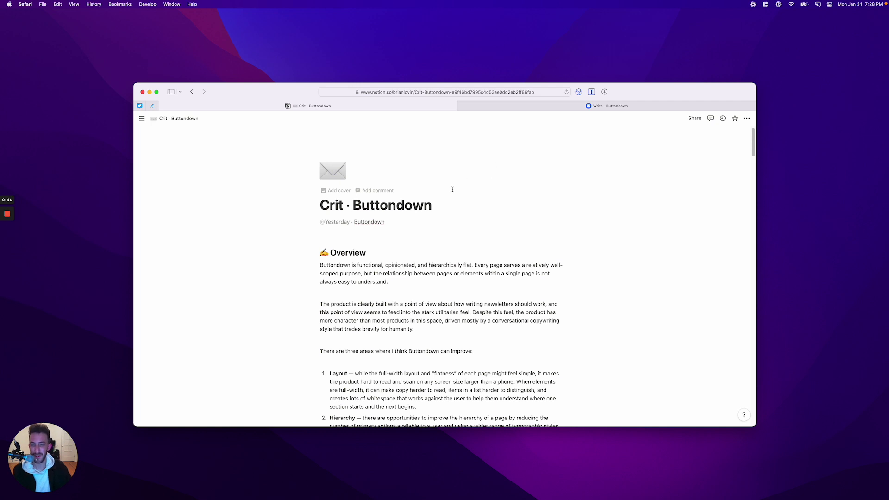
# - Scroll the Crit · Buttondown page down to the Layout, Hierarchy and Navigation list
pyautogui.scroll(-5, 452, 190)
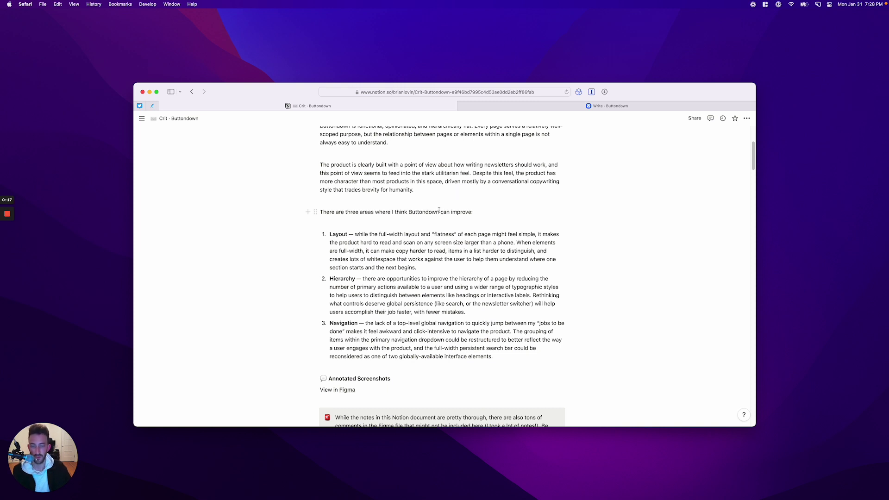
pyautogui.scroll(-1, 440, 212)
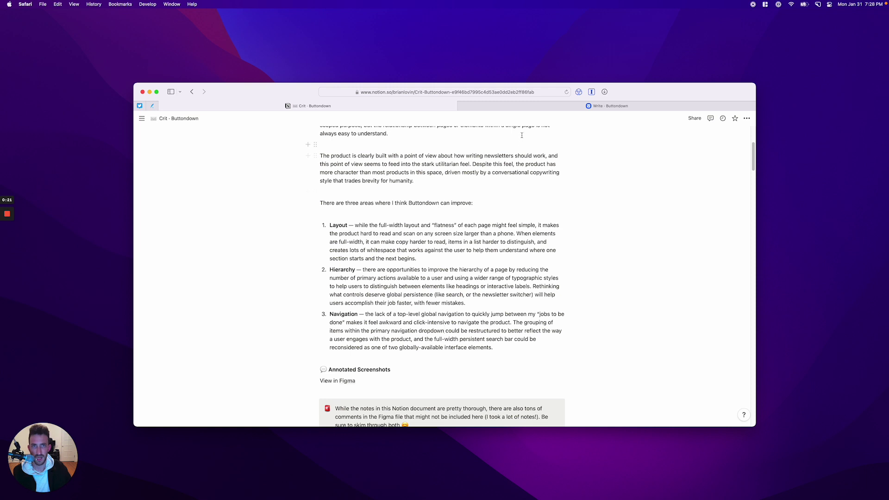
# - From the Write · Buttondown tab, visit Your subscribers, Your tags, then Embedding & sharing via the menu
pyautogui.click(521, 108)
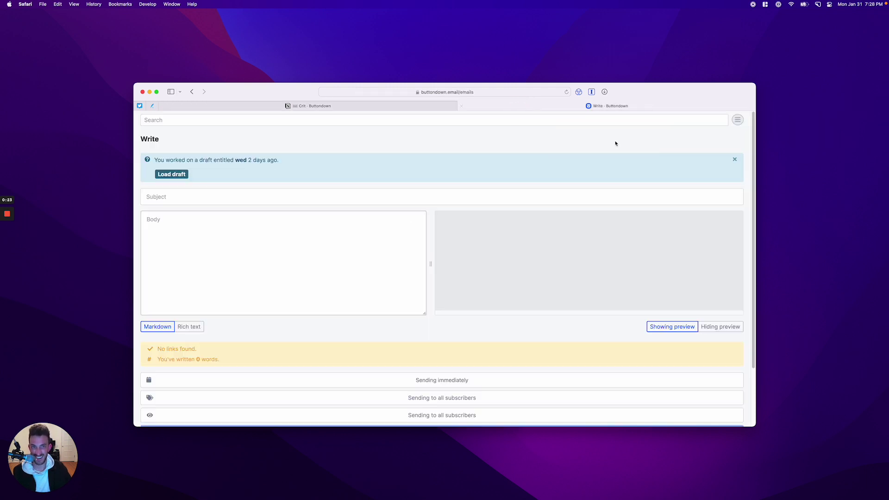
pyautogui.click(738, 119)
pyautogui.click(686, 195)
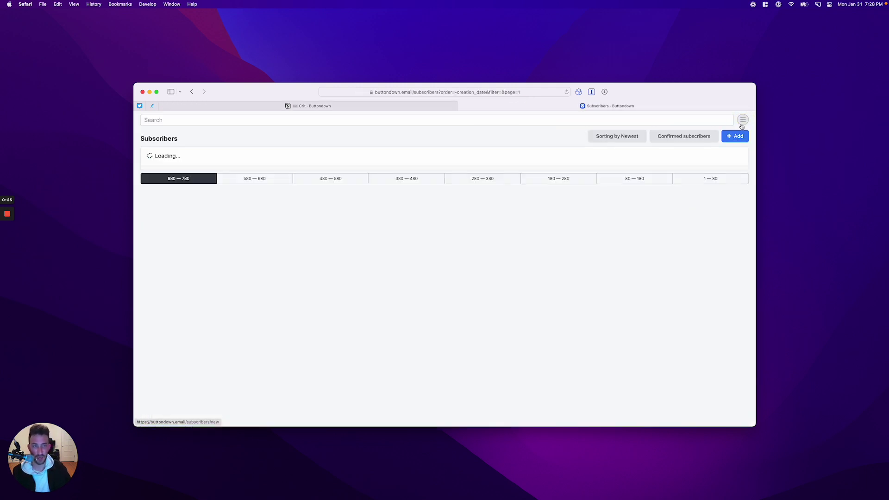
pyautogui.click(743, 119)
pyautogui.click(667, 209)
pyautogui.click(743, 120)
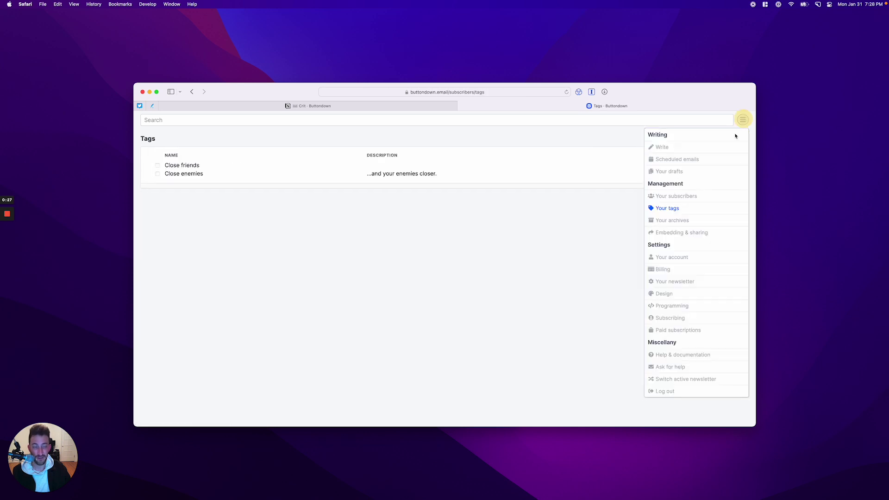
pyautogui.click(658, 233)
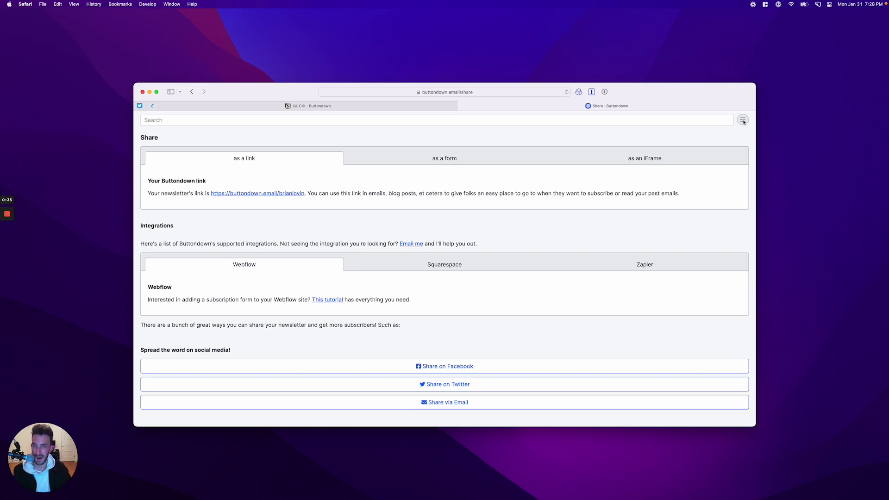
# - Open Your account settings and review its personal information and Notifications section
pyautogui.click(743, 120)
pyautogui.click(680, 258)
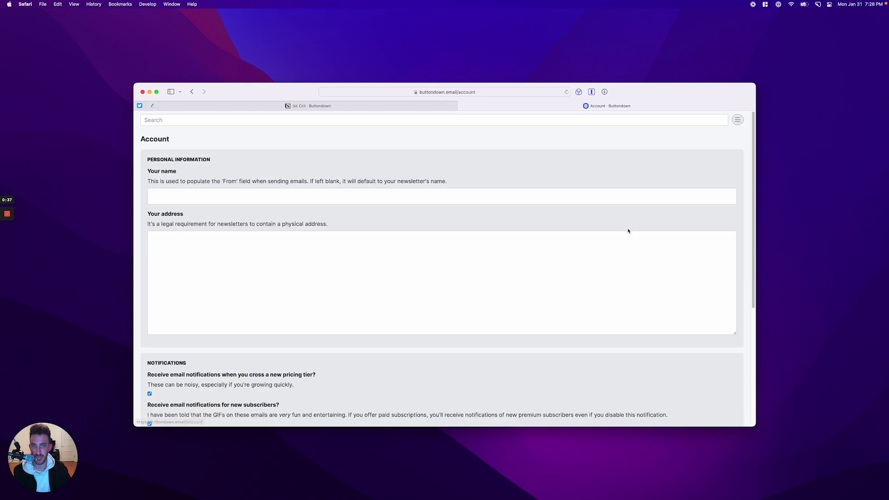
pyautogui.scroll(-5, 628, 227)
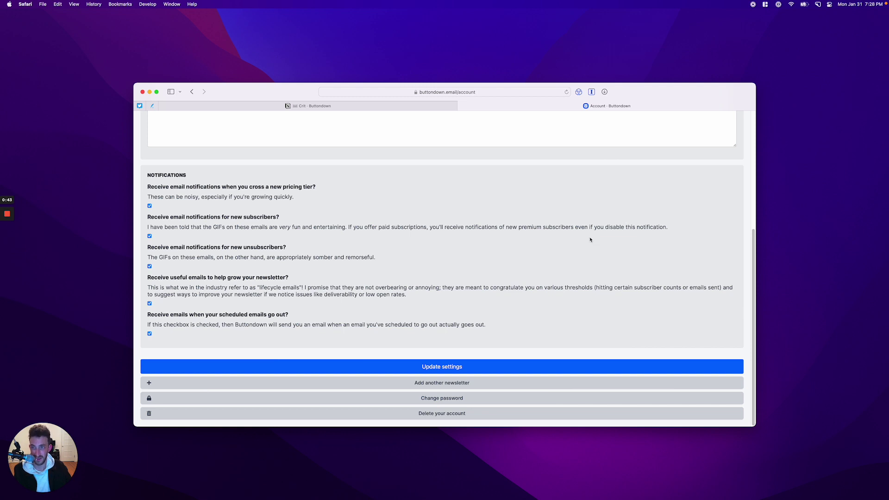
pyautogui.scroll(5, 589, 236)
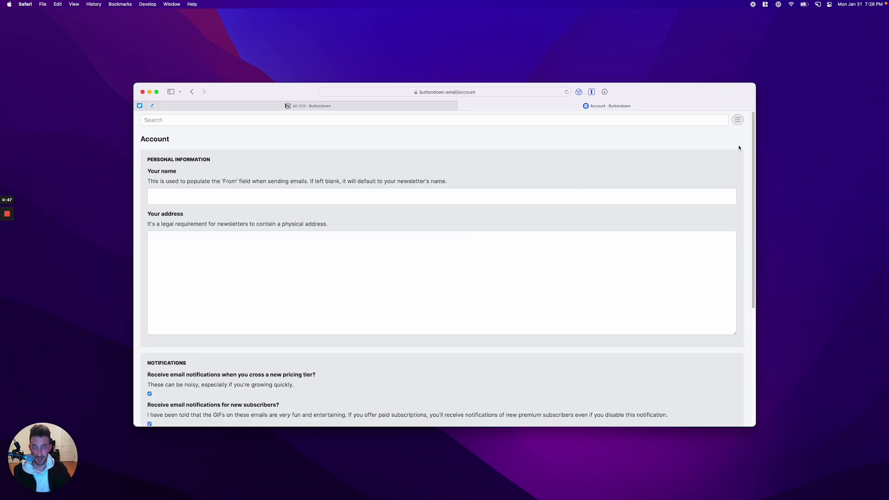
pyautogui.scroll(-5, 331, 220)
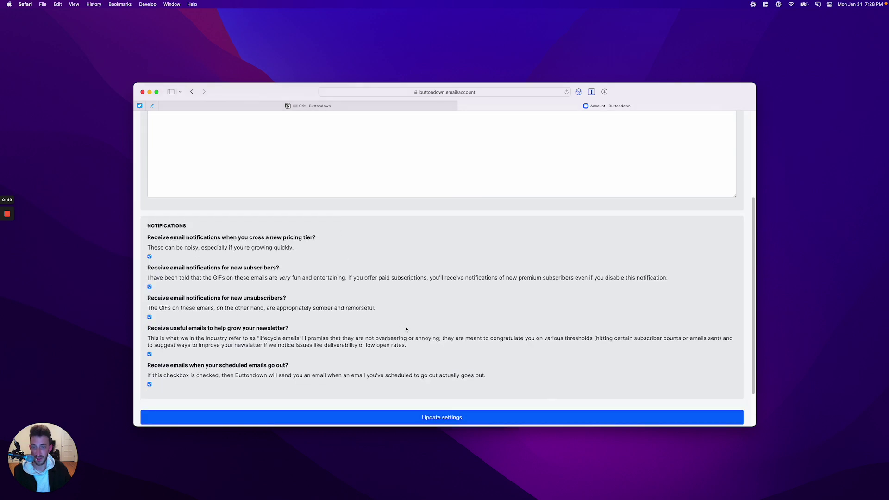
pyautogui.moveTo(406, 345); pyautogui.dragTo(199, 338)
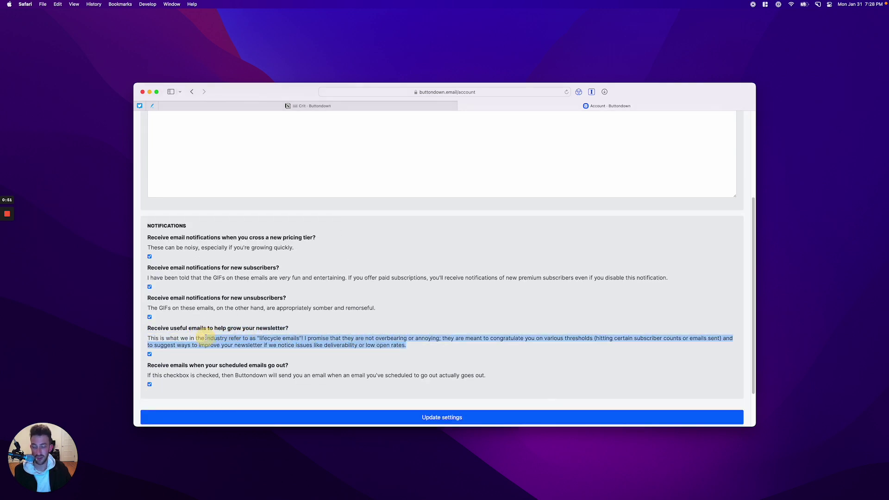
pyautogui.click(148, 337)
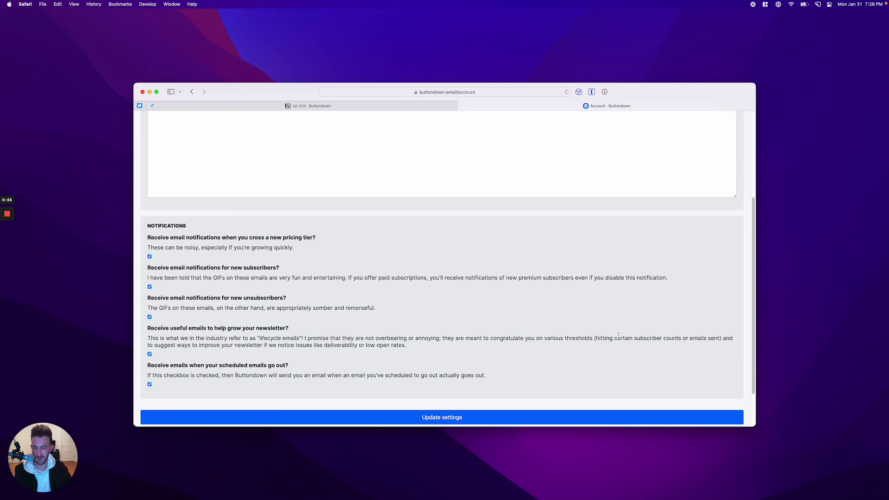
pyautogui.scroll(10, 618, 335)
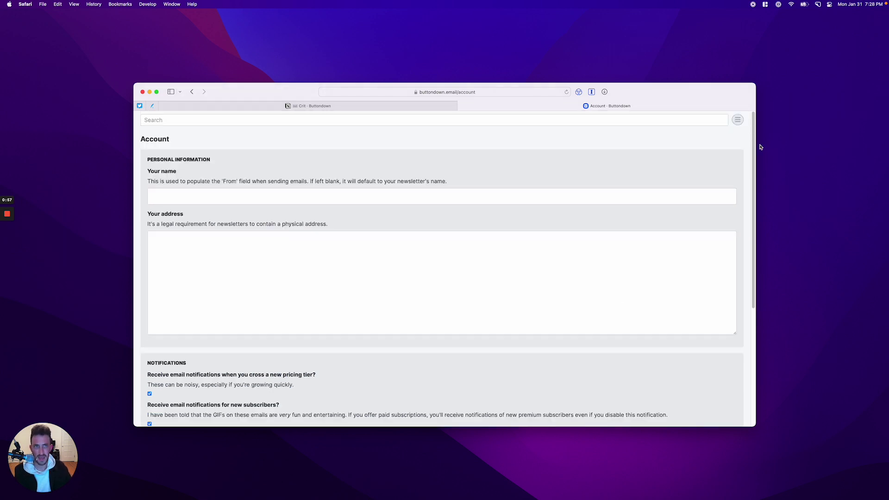
pyautogui.click(737, 120)
# - Open Your subscribers, narrow and restore the Safari window, then return to the Crit · Buttondown notes
pyautogui.click(671, 196)
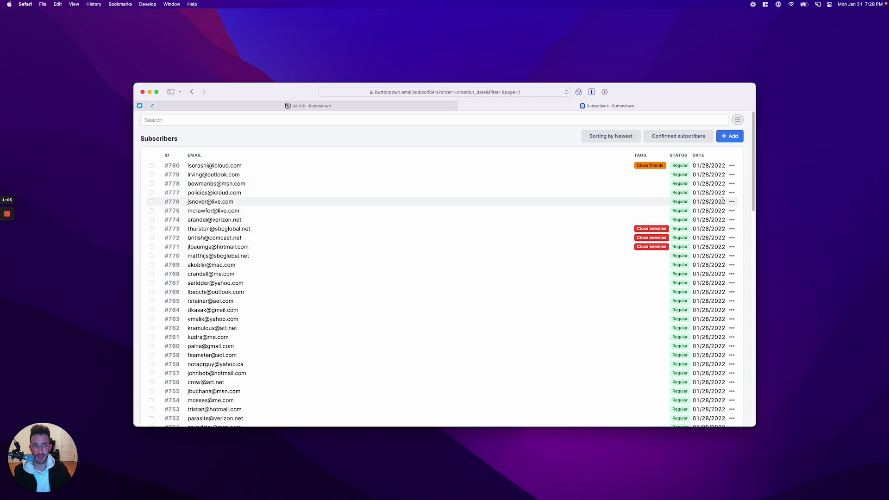
pyautogui.moveTo(755, 219); pyautogui.dragTo(537, 215)
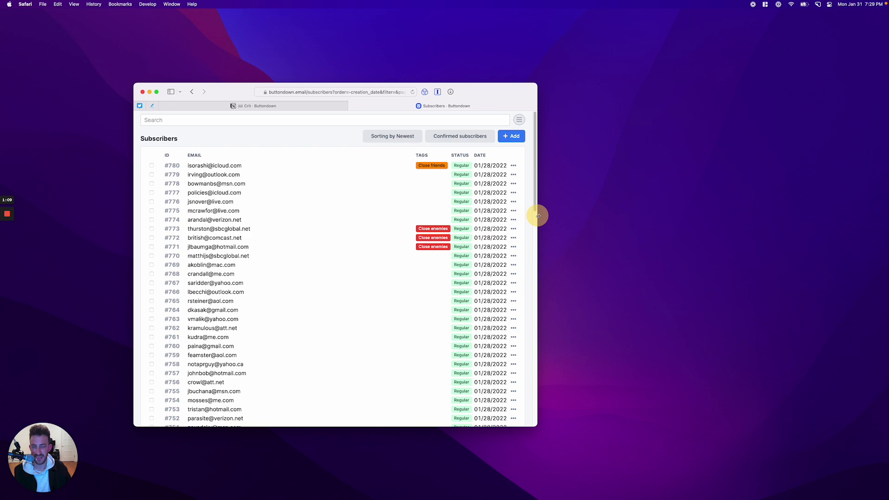
pyautogui.doubleClick(538, 216)
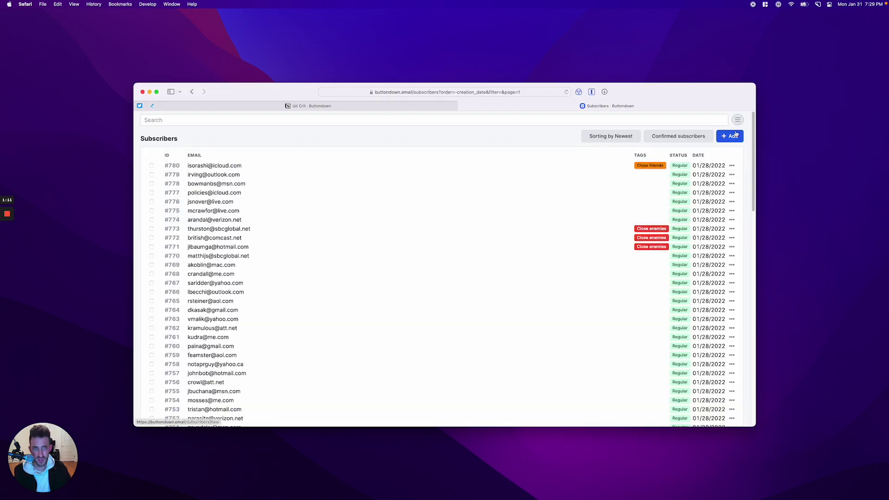
pyautogui.click(315, 106)
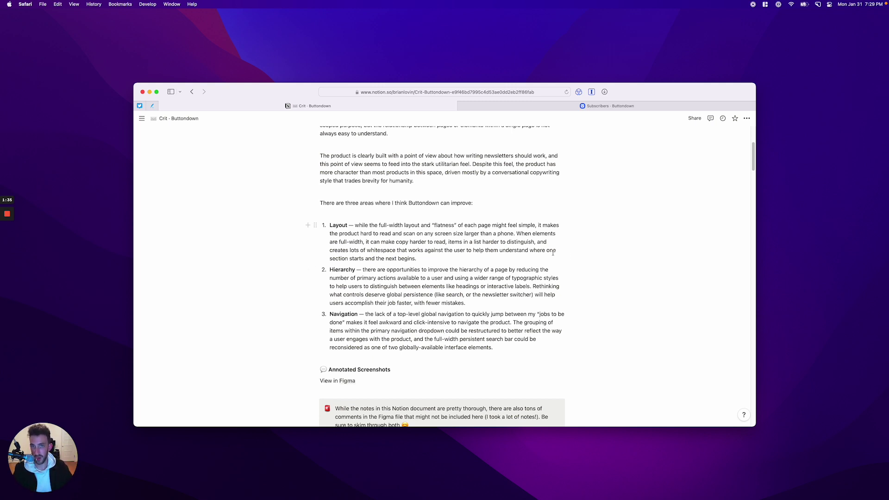
# - Return to the Subscribers · Buttondown tab in Safari
pyautogui.moveTo(556, 109)
pyautogui.click(556, 110)
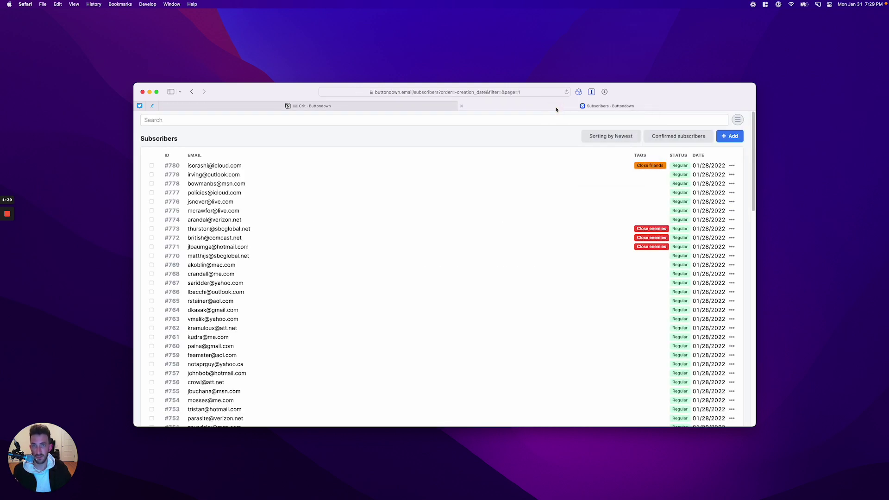
# - Open the Write page, try Scheduled emails, return to Write, and dismiss the navigation menu
pyautogui.click(738, 121)
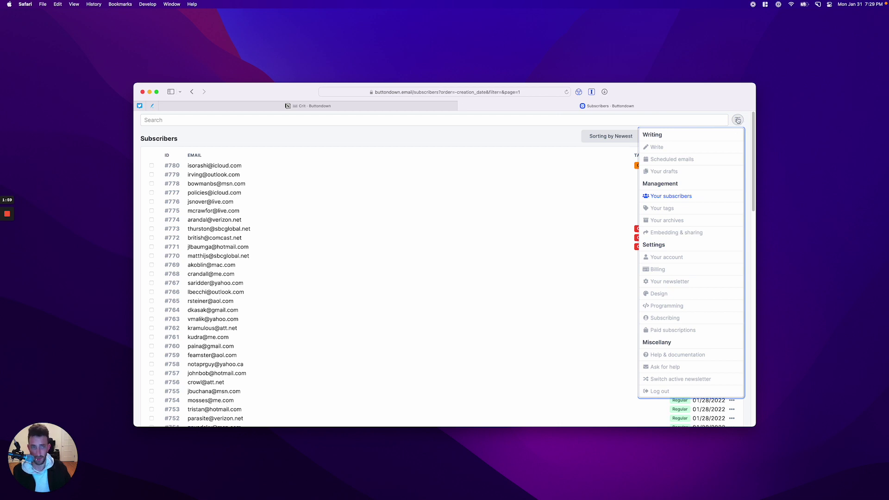
pyautogui.click(671, 146)
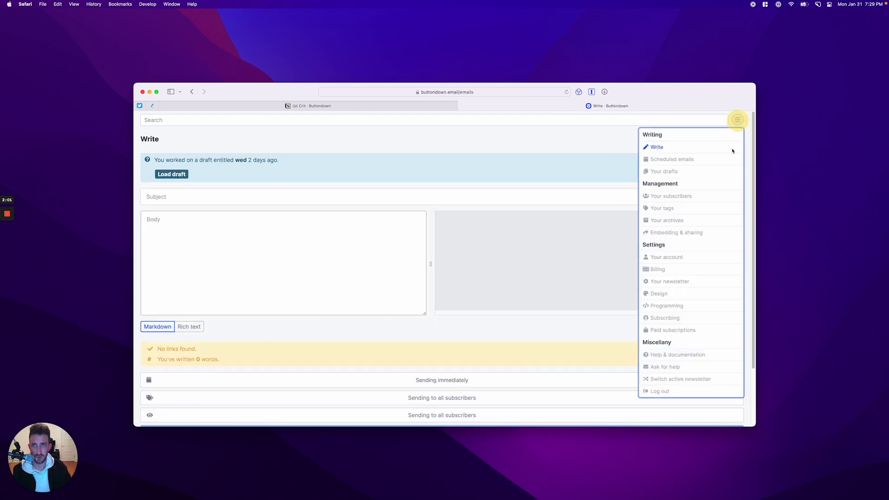
pyautogui.click(696, 158)
pyautogui.click(737, 120)
pyautogui.click(677, 148)
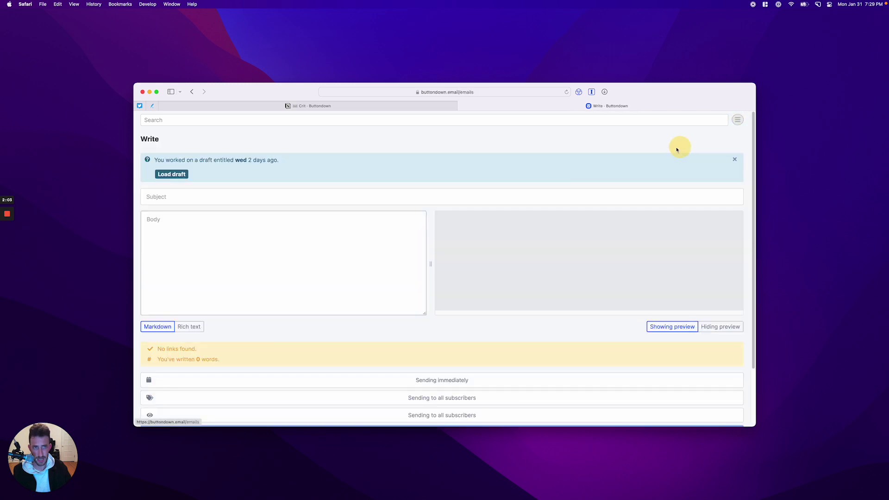
pyautogui.click(736, 121)
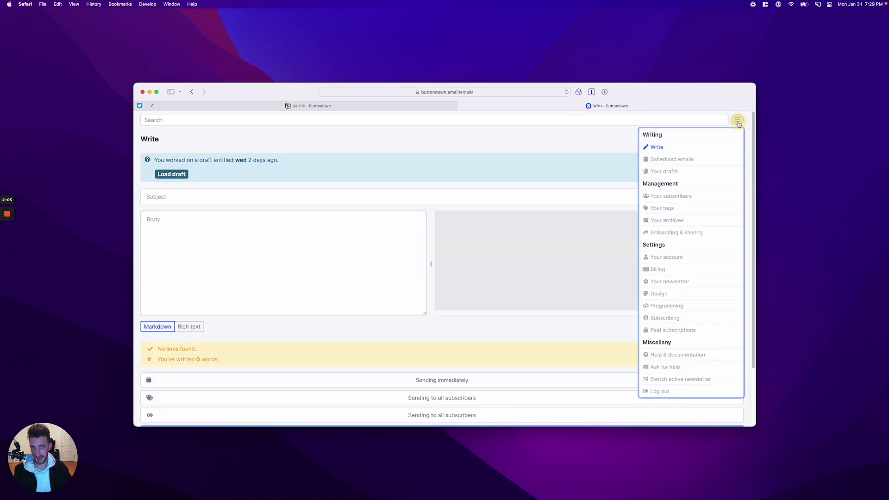
pyautogui.click(587, 143)
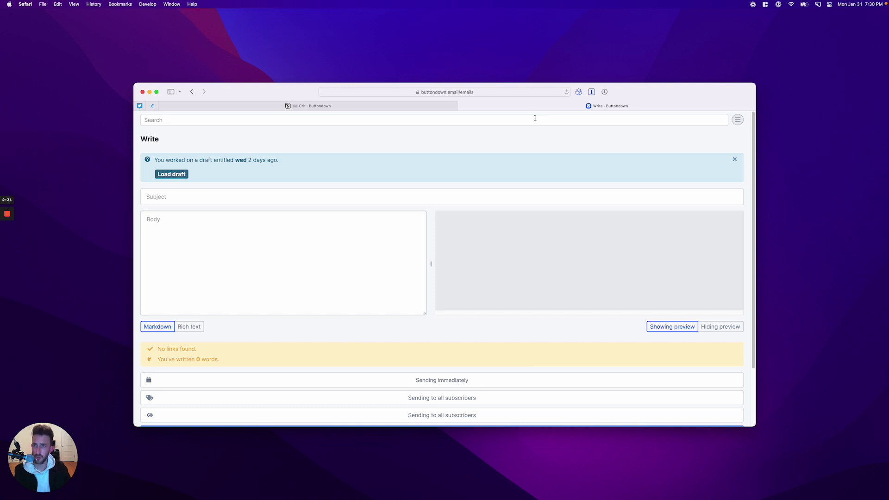
# - Focus the Search bar and toggle the navigation menu open and closed, leaving it open
pyautogui.click(530, 116)
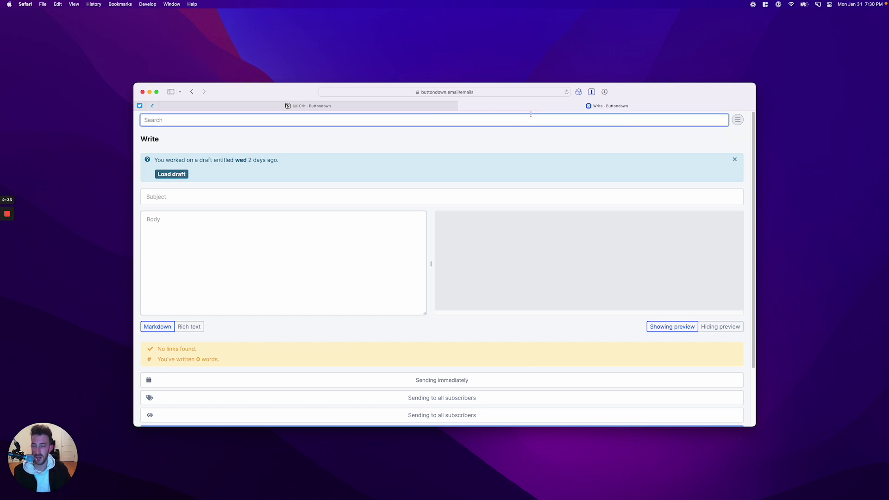
pyautogui.click(738, 119)
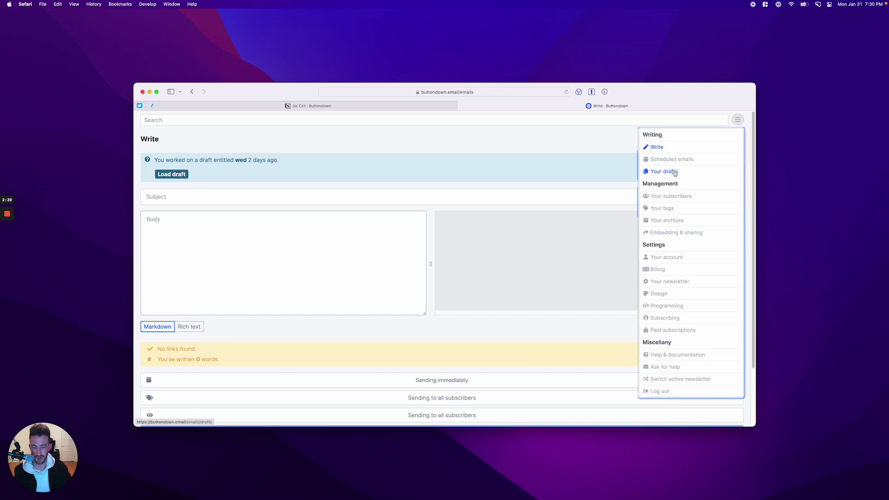
pyautogui.click(602, 136)
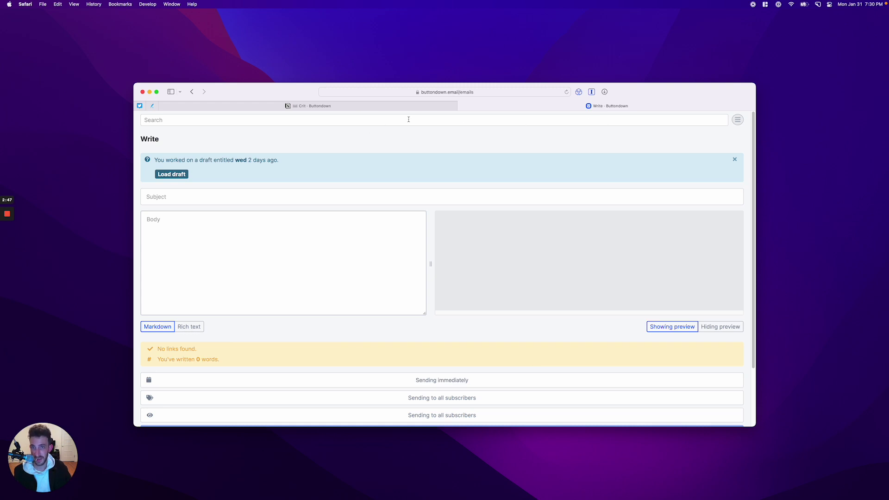
pyautogui.click(683, 124)
pyautogui.click(738, 120)
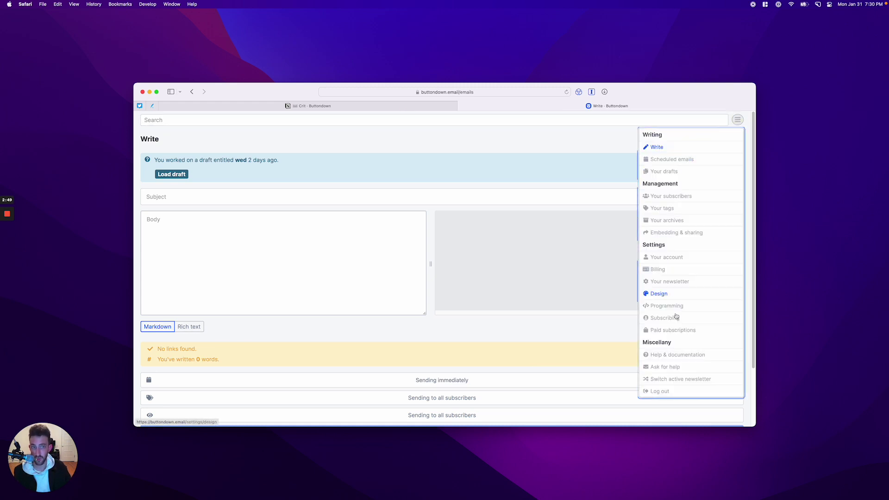
pyautogui.click(739, 121)
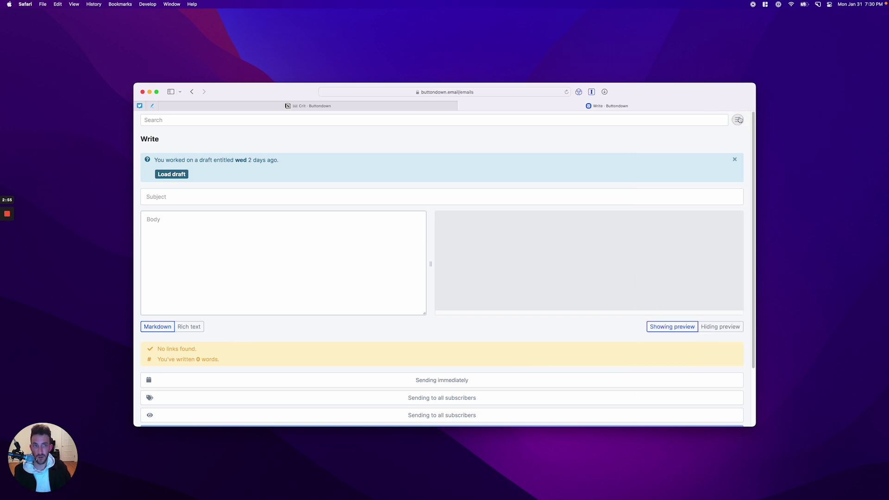
pyautogui.click(737, 120)
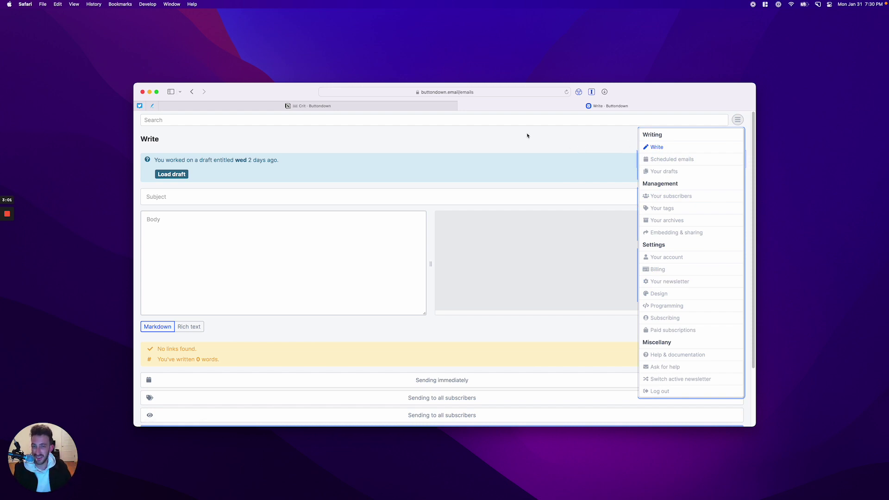
pyautogui.moveTo(439, 110)
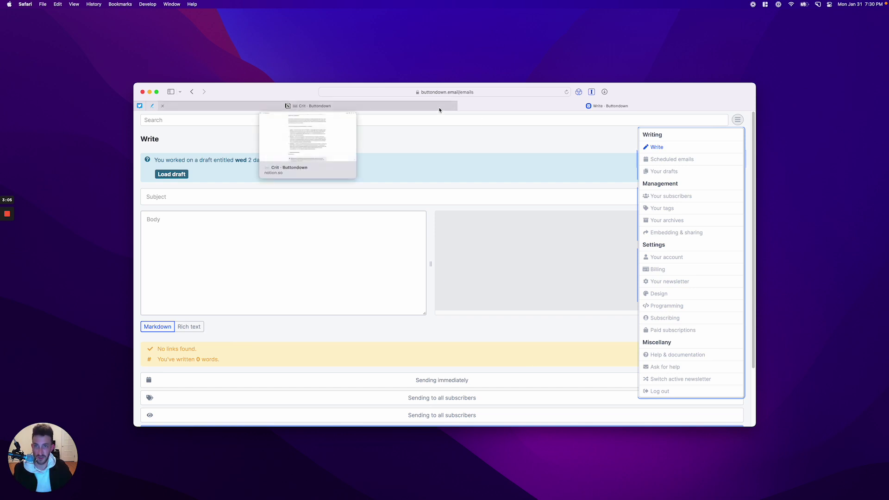
pyautogui.click(439, 110)
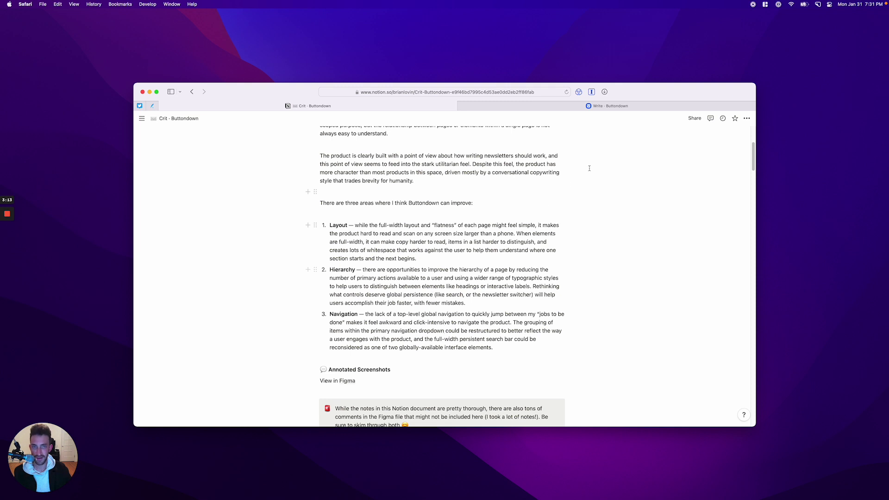
pyautogui.click(621, 107)
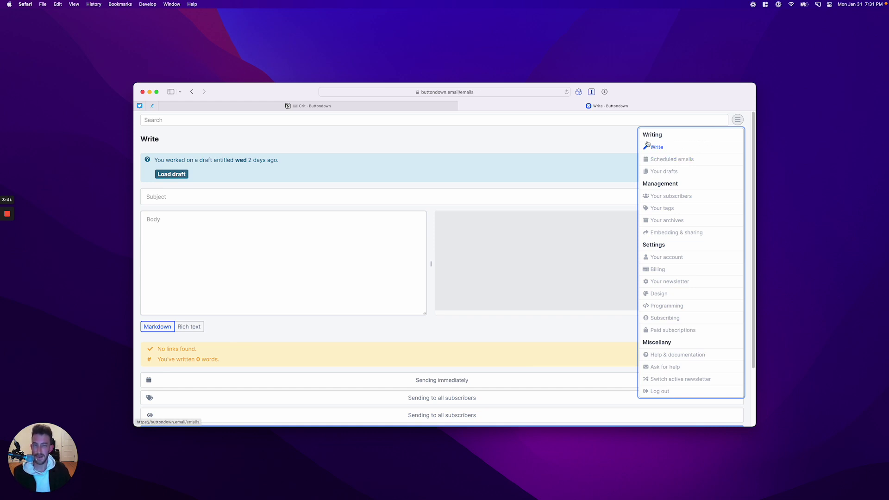
pyautogui.click(615, 142)
pyautogui.click(737, 120)
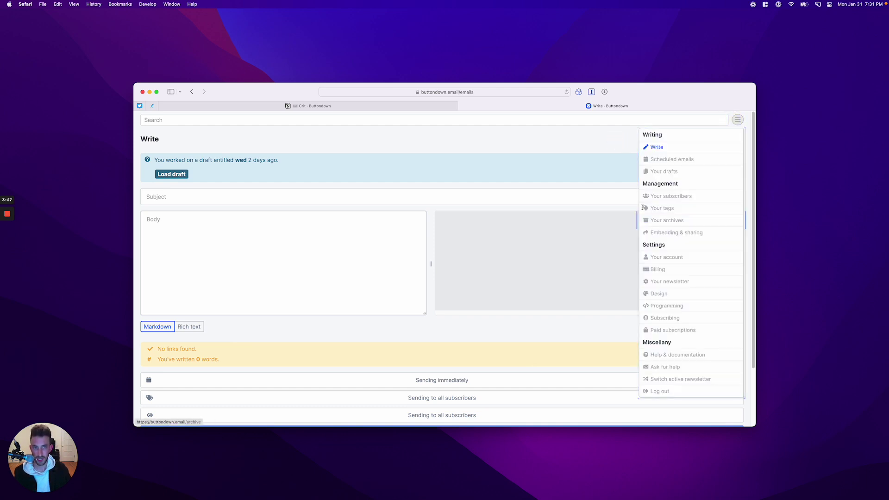
pyautogui.click(604, 145)
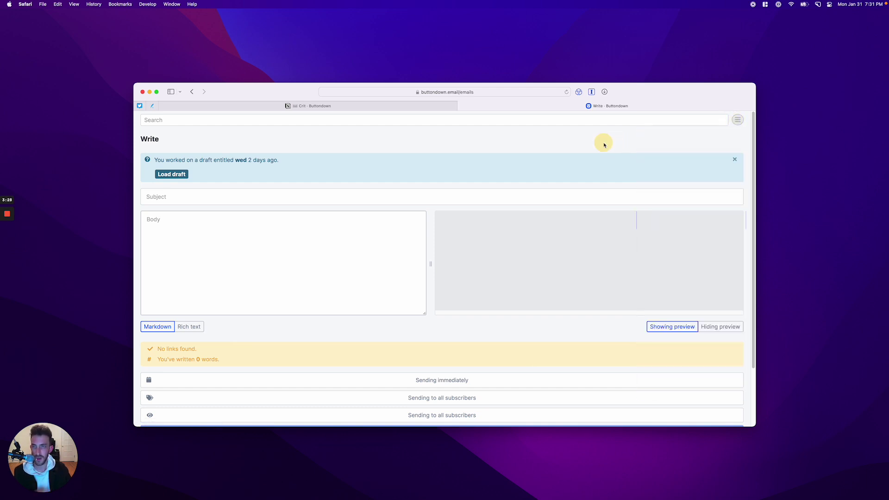
pyautogui.click(738, 122)
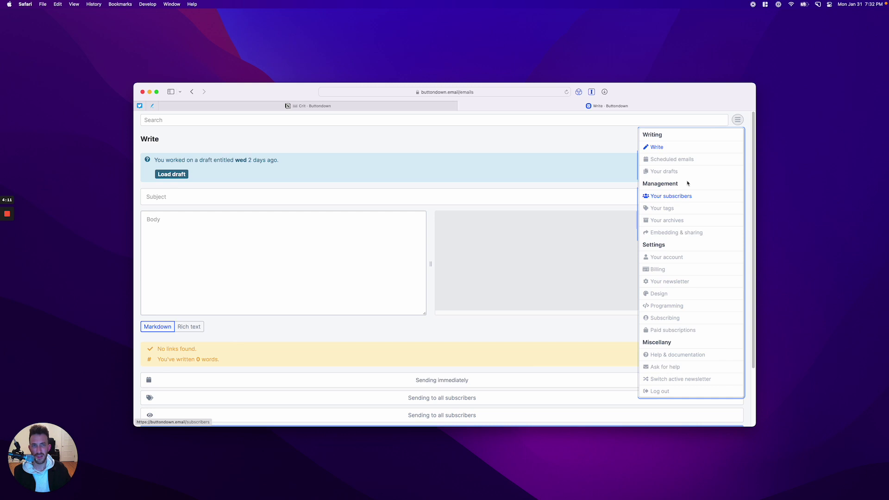
pyautogui.moveTo(642, 183); pyautogui.dragTo(679, 185)
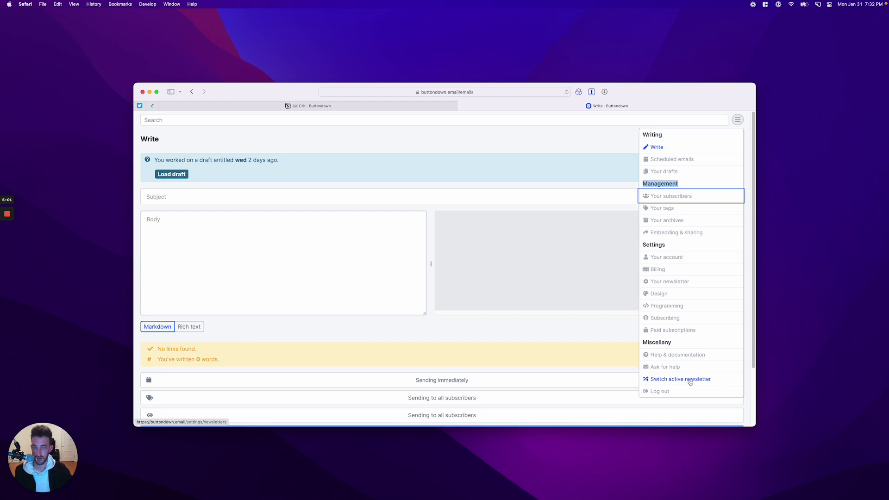
pyautogui.click(690, 381)
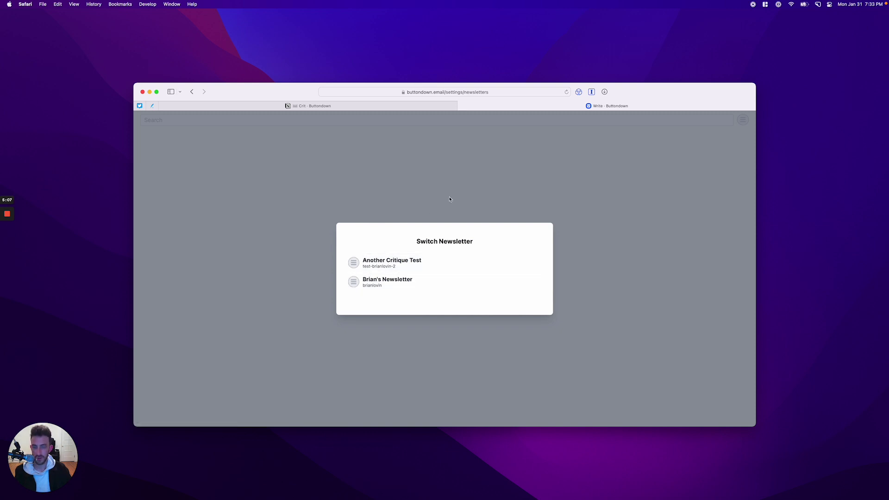
# - Make the personal newsletter active in Switch Newsletter, then reselect it from the switcher
pyautogui.click(393, 285)
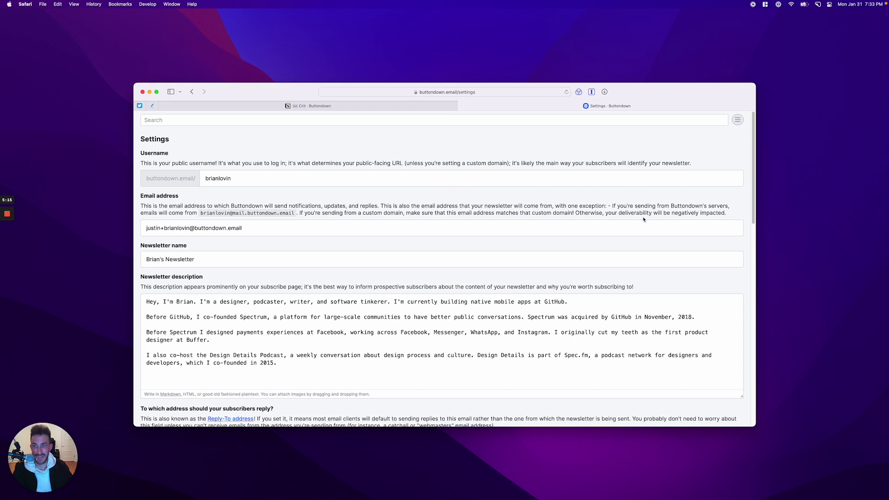
pyautogui.click(739, 121)
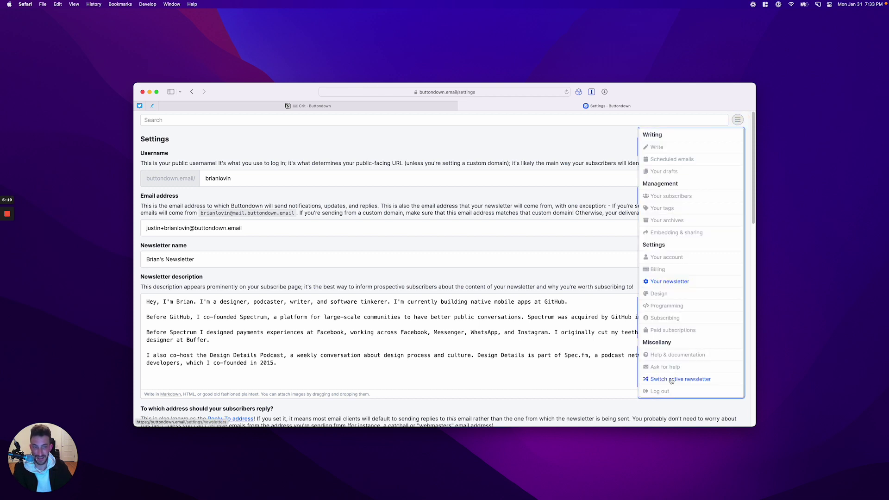
pyautogui.click(671, 378)
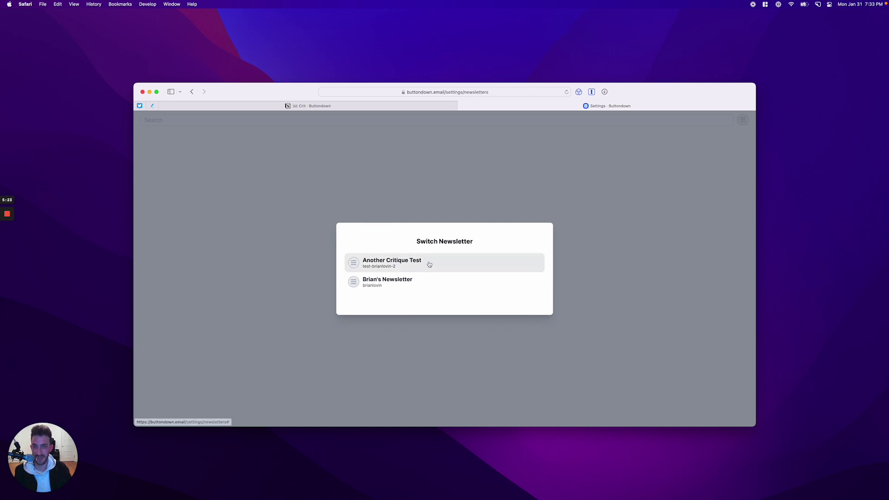
pyautogui.click(409, 285)
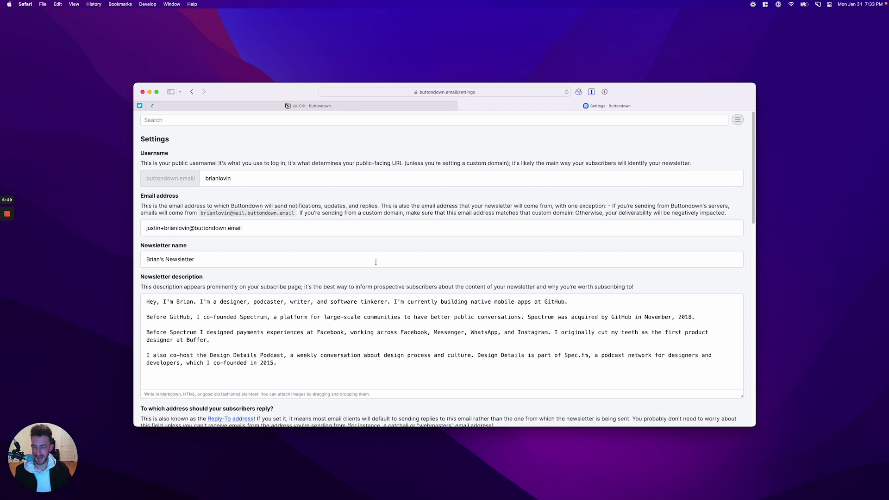
# - Return to the Write page and enter 'Subject' as the email subject
pyautogui.click(737, 121)
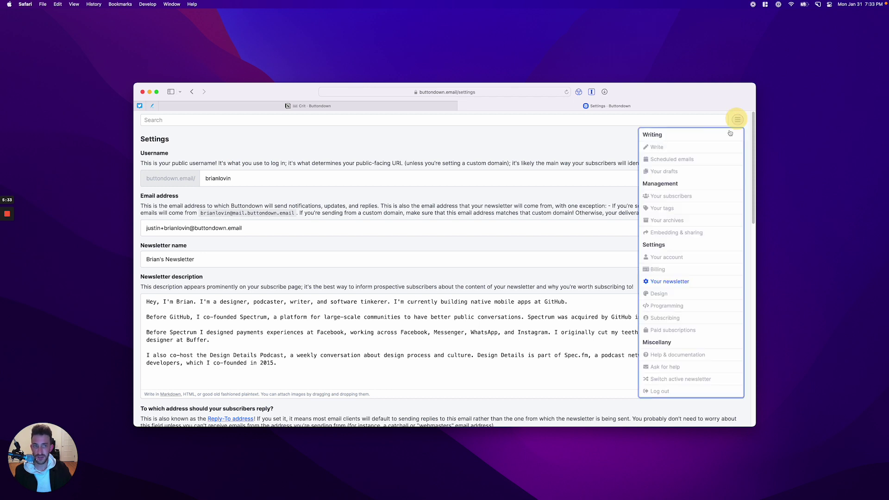
pyautogui.click(680, 146)
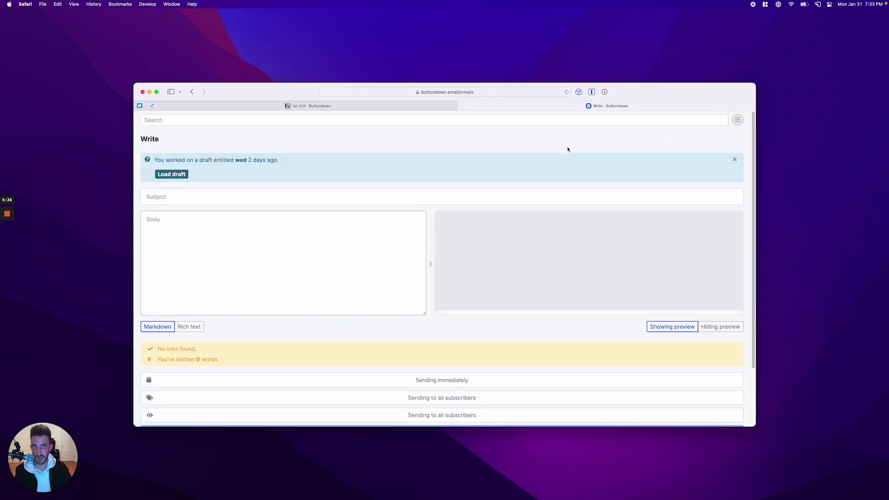
pyautogui.click(214, 198)
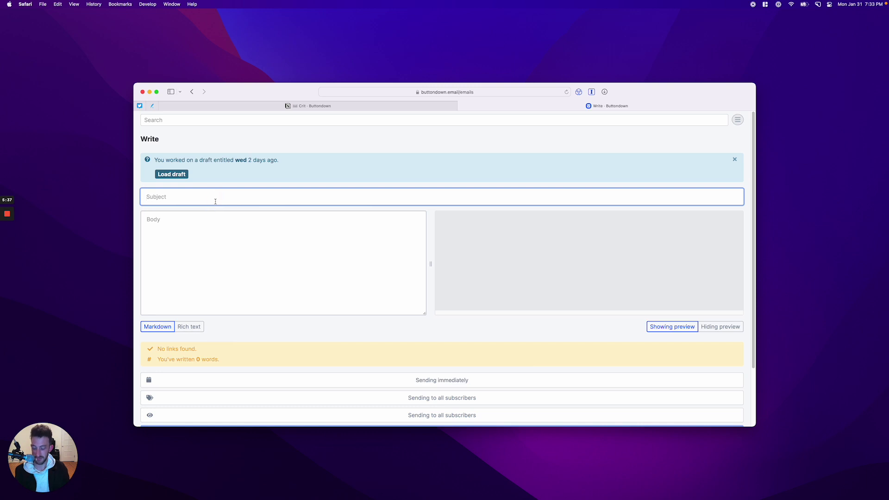
pyautogui.write('Subject')
# - Write 'Some interesting stuff' in the email body
pyautogui.click(147, 220)
pyautogui.write('Some in')
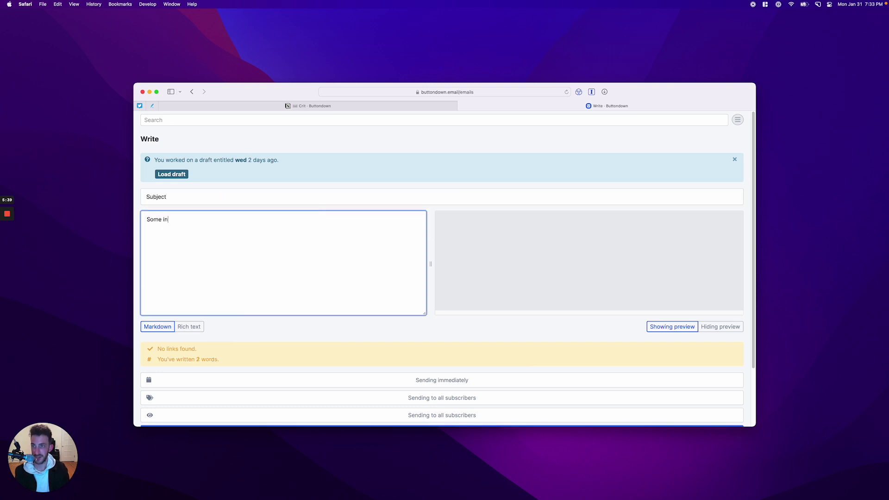
pyautogui.write('teresting stuff')
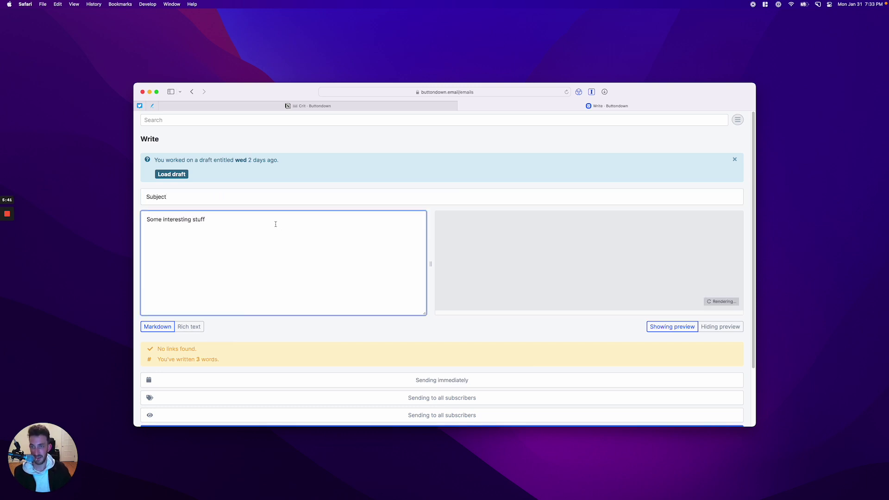
pyautogui.scroll(-3, 274, 224)
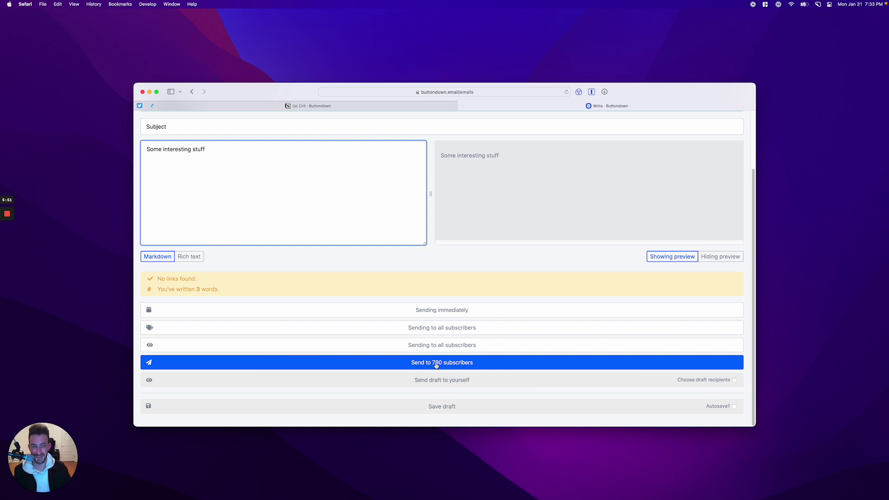
pyautogui.scroll(3, 436, 366)
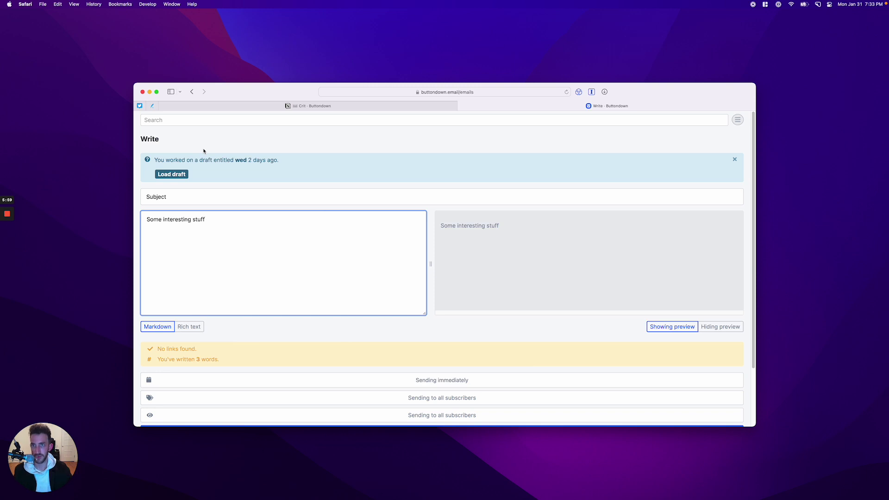
# - Switch to the Crit · Buttondown notes, highlight the Layout list points, and scroll the page
pyautogui.click(318, 106)
pyautogui.moveTo(405, 225); pyautogui.dragTo(406, 250)
pyautogui.moveTo(408, 288); pyautogui.dragTo(546, 296)
pyautogui.click(407, 315)
pyautogui.scroll(-1, 407, 315)
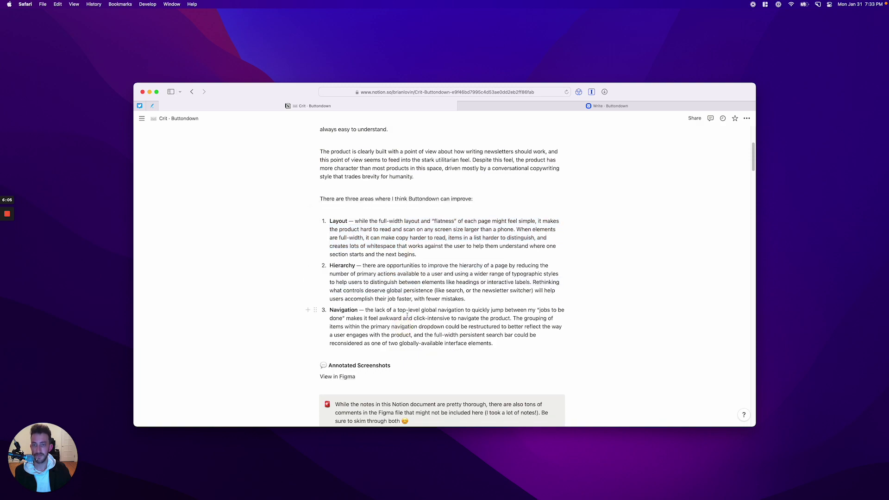
pyautogui.scroll(-20, 406, 313)
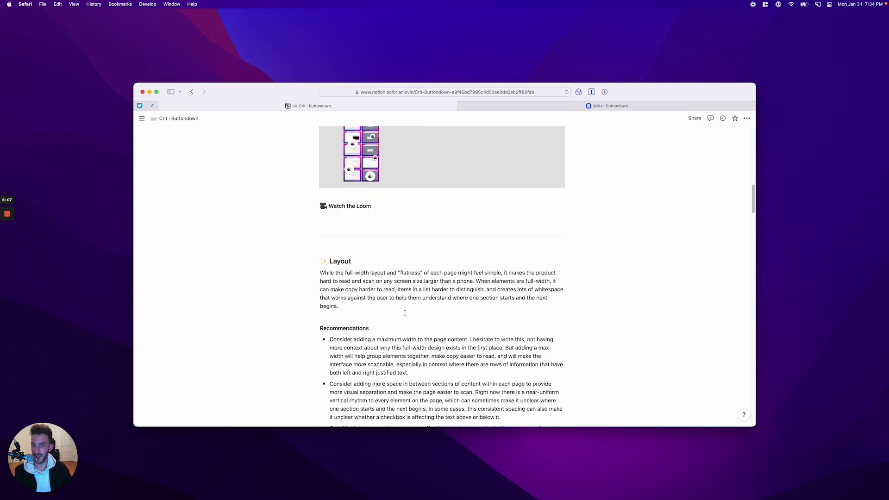
pyautogui.scroll(20, 406, 313)
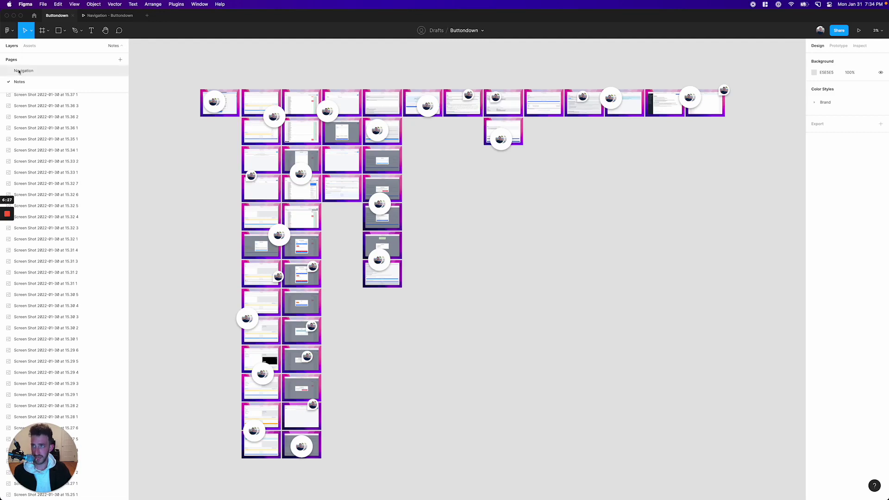
pyautogui.moveTo(188, 72); pyautogui.dragTo(721, 457)
pyautogui.scroll(2, 721, 457)
pyautogui.scroll(-1, 752, 446)
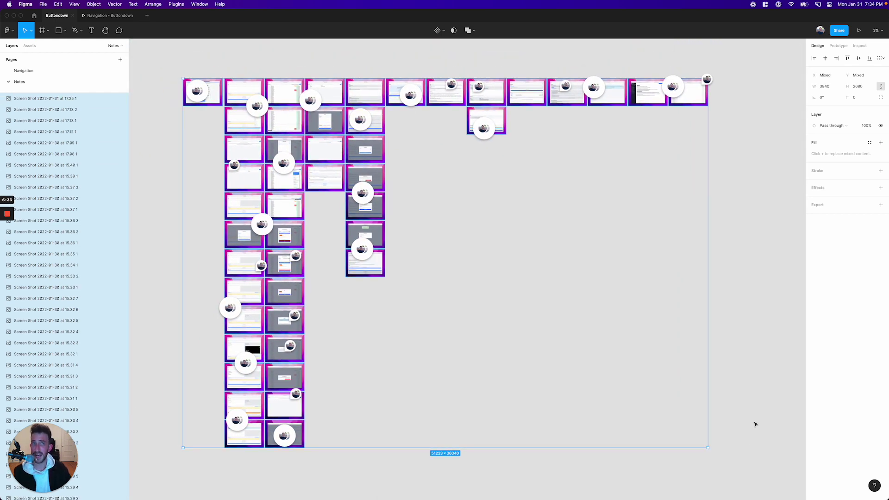
pyautogui.click(755, 424)
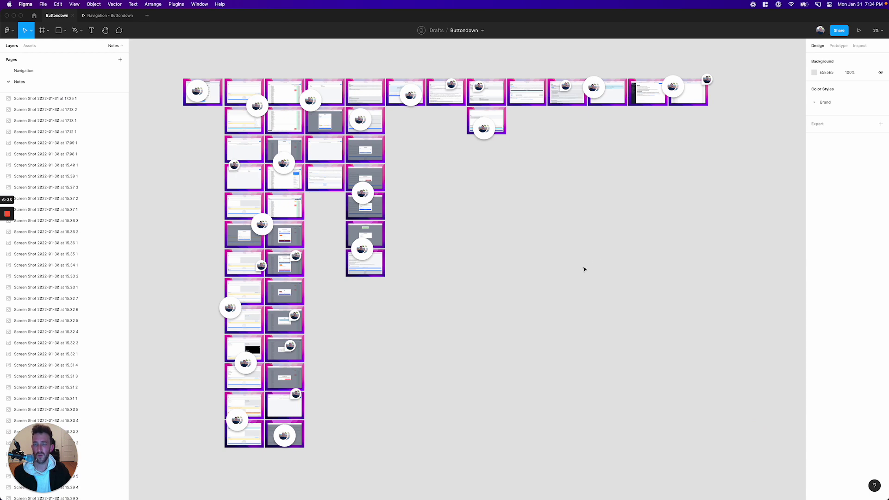
pyautogui.press('super+Tab')
pyautogui.scroll(-5, 349, 310)
pyautogui.scroll(5, 350, 309)
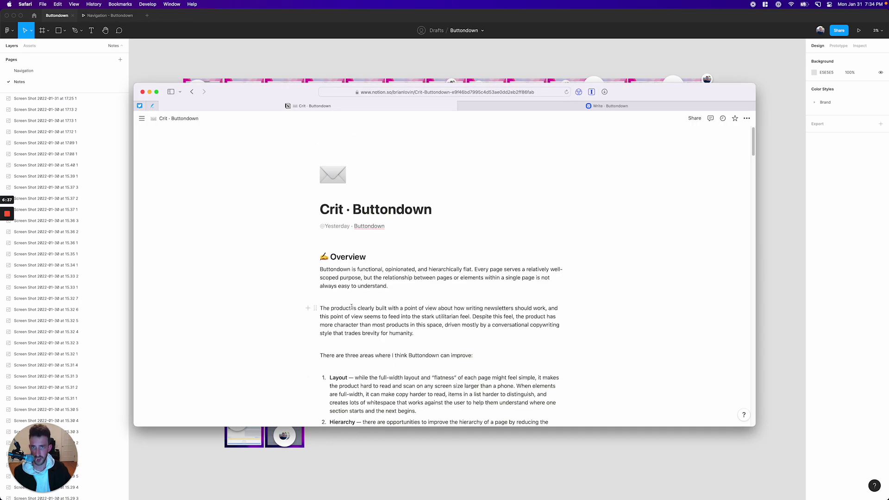
pyautogui.press('super+Tab')
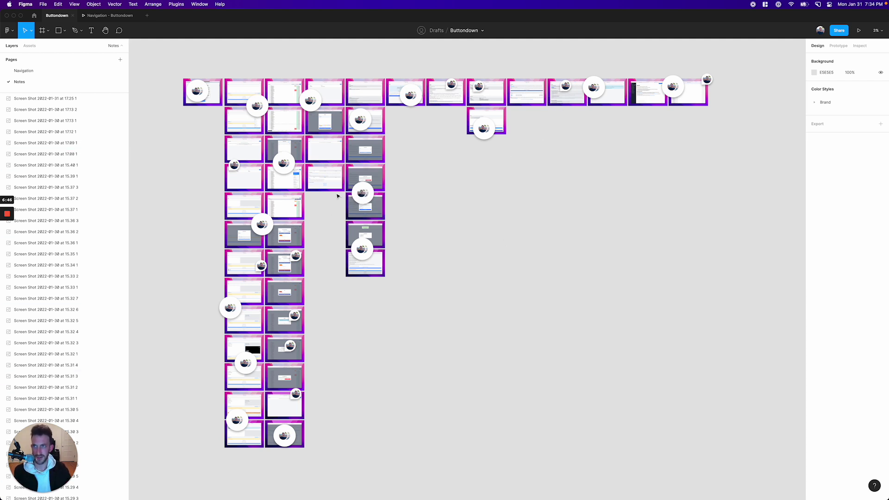
pyautogui.click(69, 73)
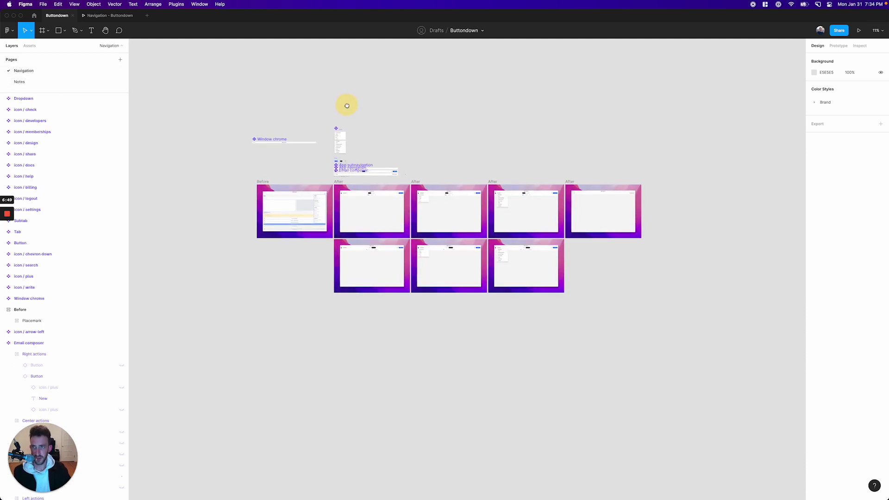
# - In Safari's Buttondown tab, choose Your subscribers from the hamburger navigation menu
pyautogui.scroll(1, 347, 105)
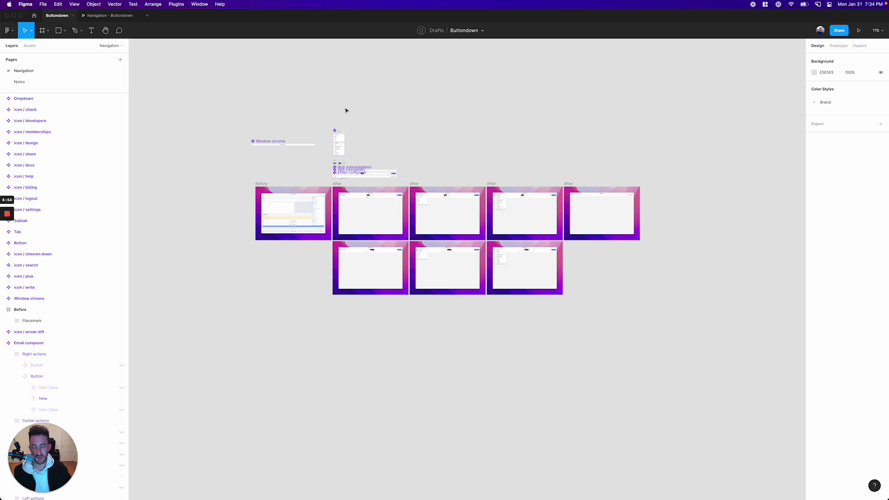
pyautogui.press('super+Tab')
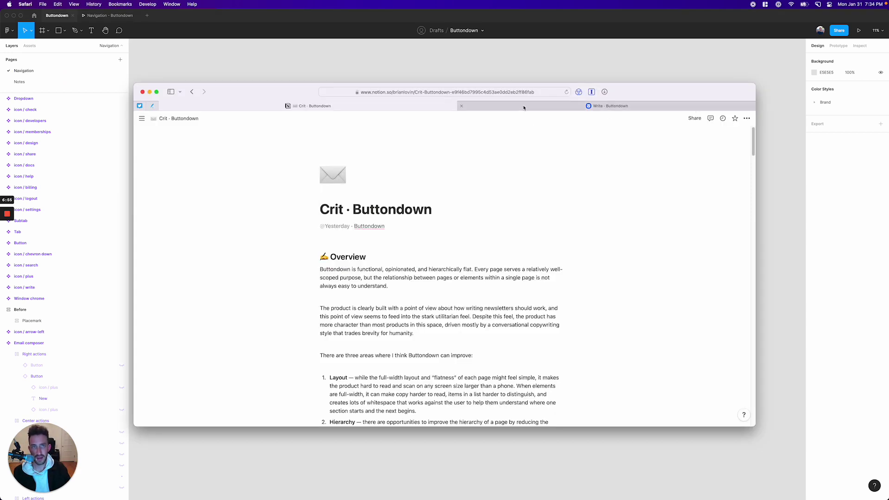
pyautogui.click(522, 106)
pyautogui.click(737, 120)
pyautogui.click(665, 147)
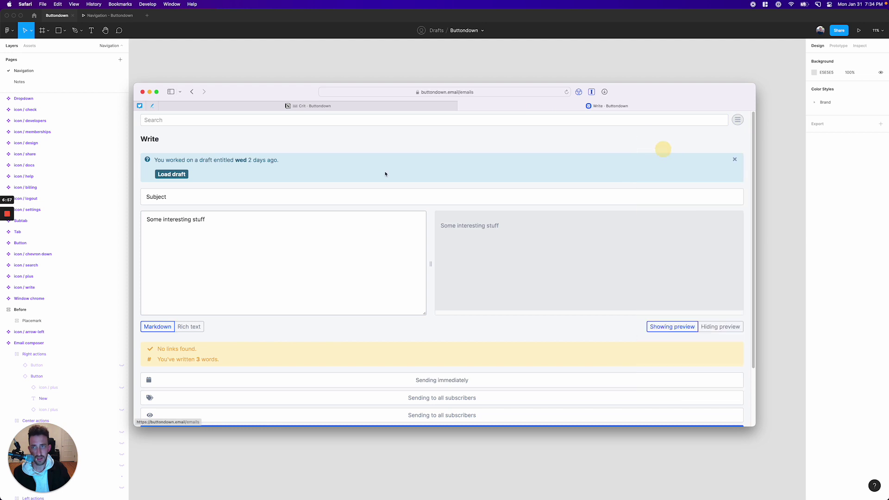
pyautogui.click(737, 120)
pyautogui.click(684, 194)
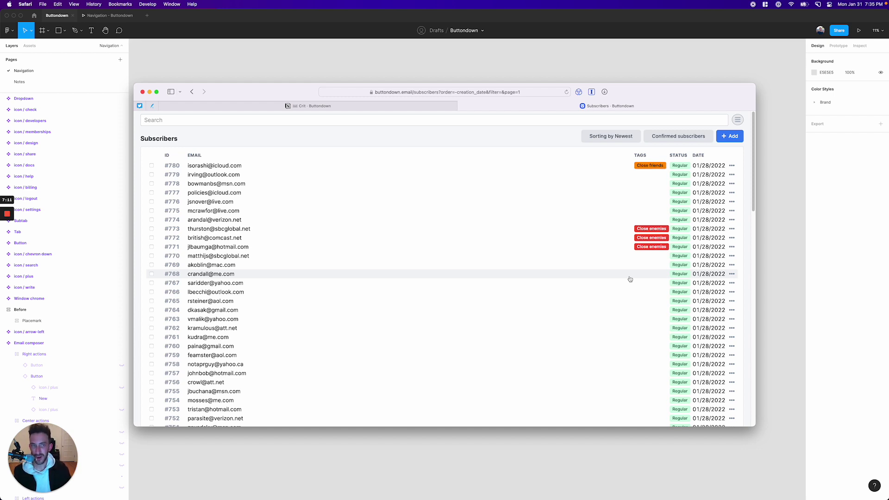
# - Check the navigation menu, then delete the subscribers path from the Safari address
pyautogui.click(738, 122)
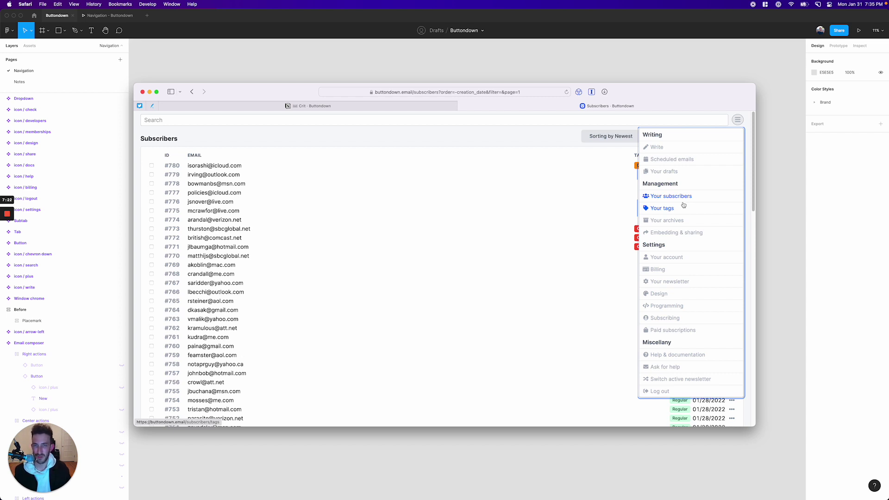
pyautogui.click(547, 134)
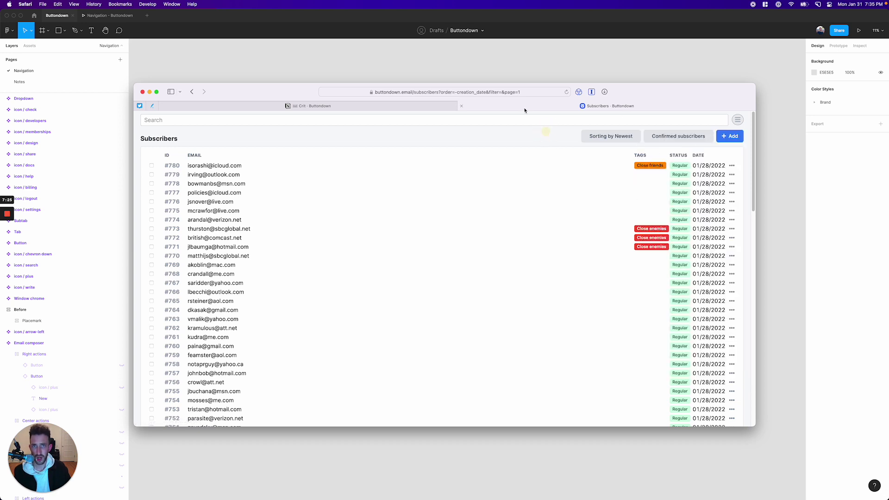
pyautogui.click(419, 95)
pyautogui.doubleClick(401, 91)
pyautogui.press('shift+super+Right')
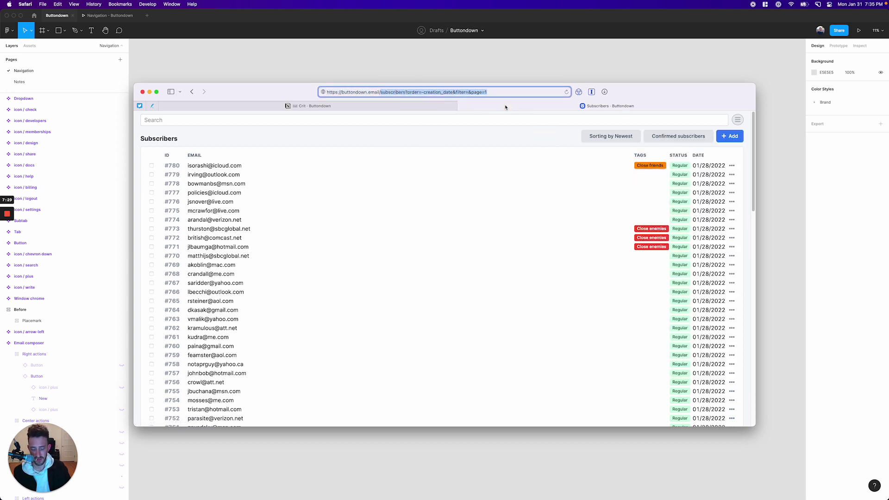
pyautogui.press('BackSpace')
# - Load the buttondown.email Write page and review its sectioned navigation menu
pyautogui.press('Return')
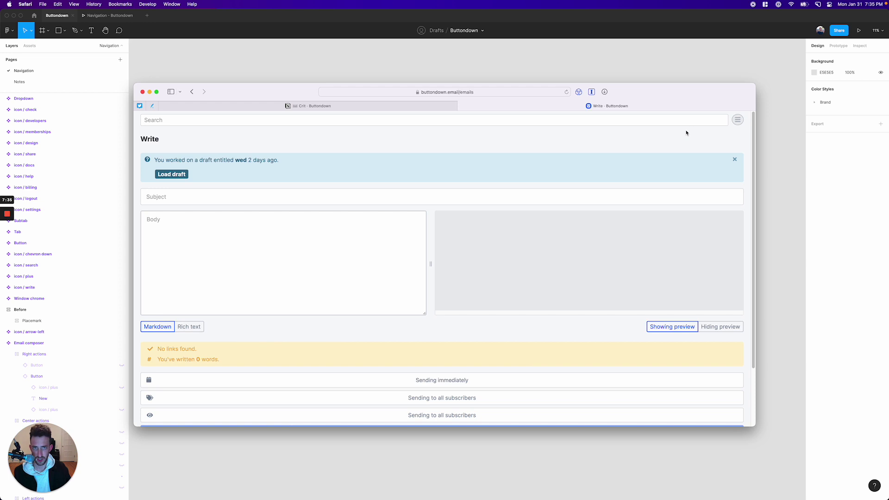
pyautogui.click(737, 120)
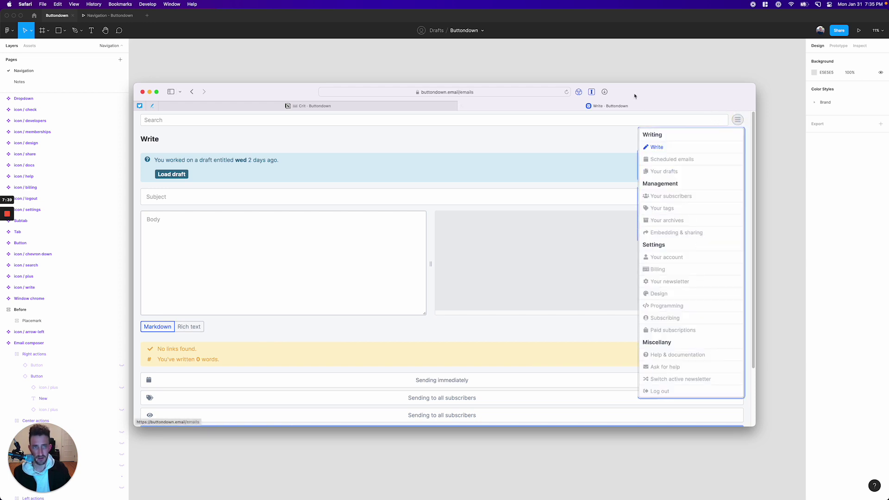
pyautogui.click(623, 63)
# - Select the Before frame and start presenting the prototype from it
pyautogui.click(262, 184)
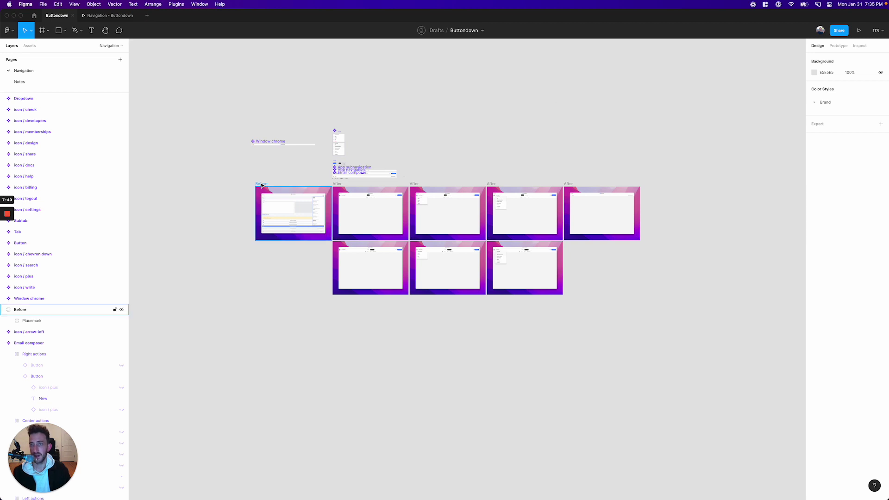
pyautogui.click(262, 185)
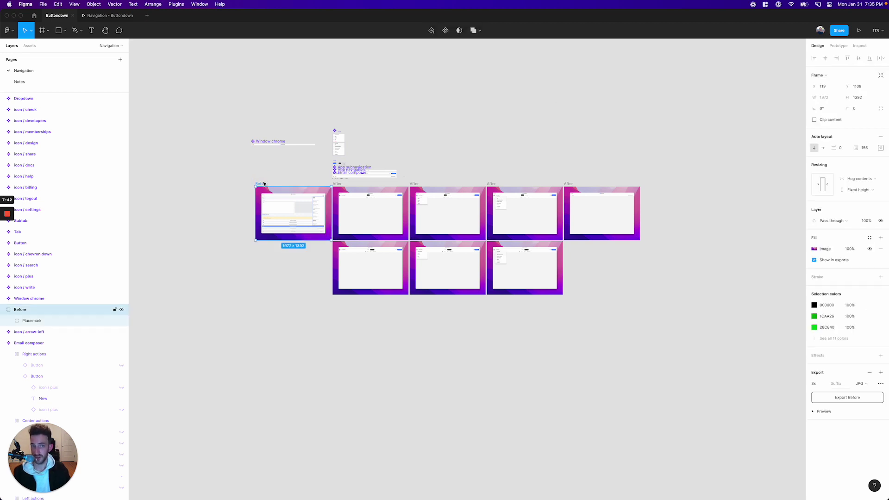
pyautogui.press('super+alt+Return')
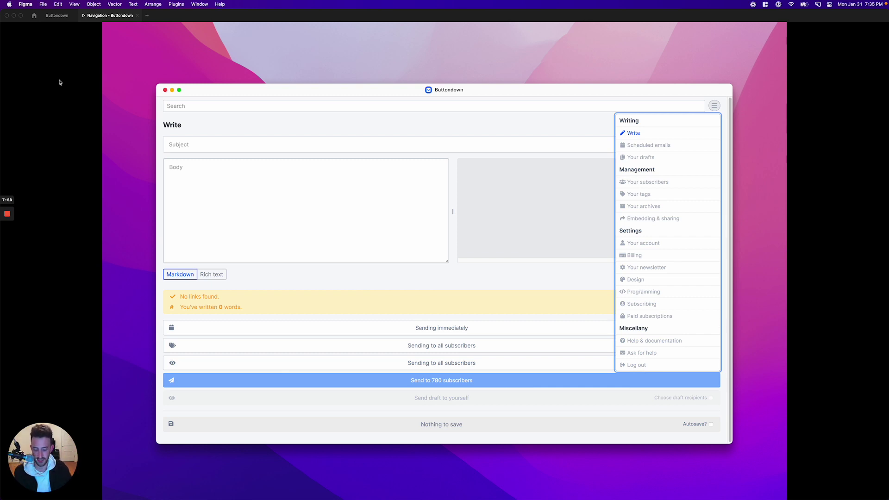
# - Advance to the After Writing screen and compare it against the live Buttondown app
pyautogui.press('Right')
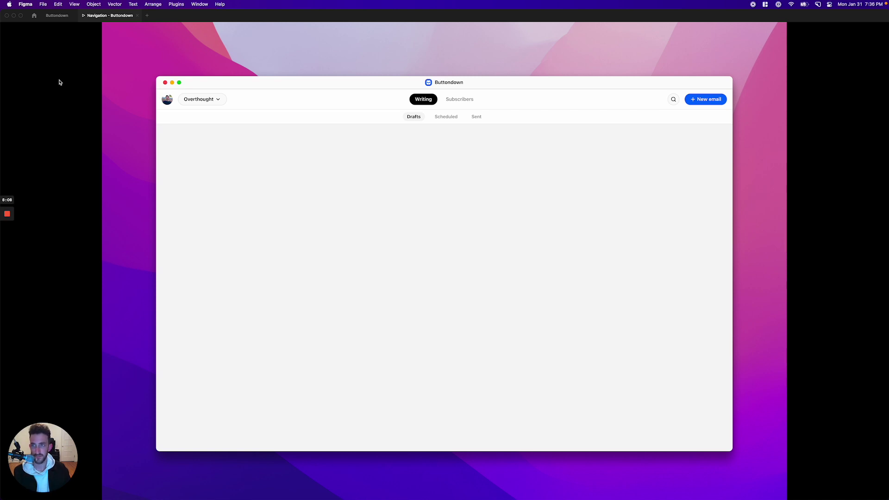
pyautogui.press('super+Tab')
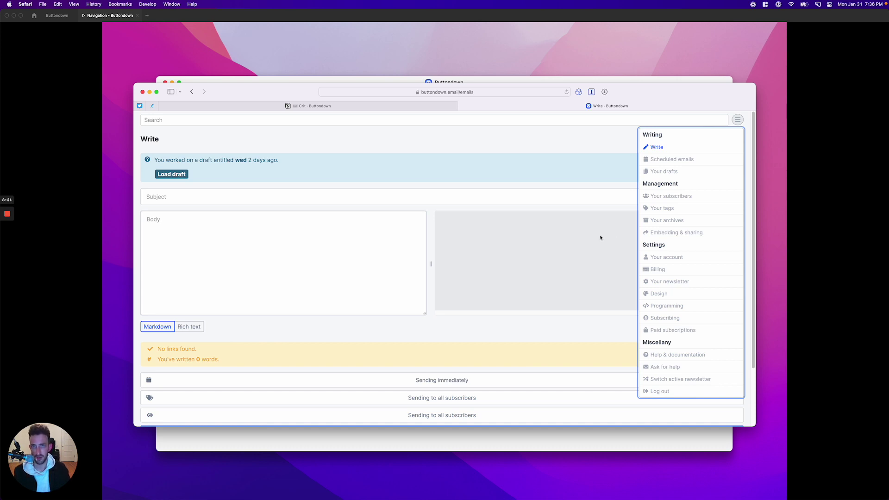
pyautogui.press('super+Tab')
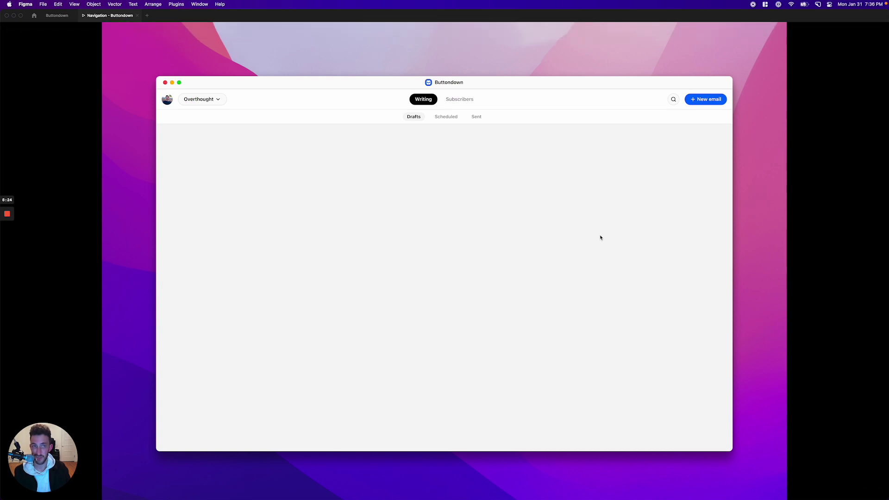
pyautogui.click(168, 101)
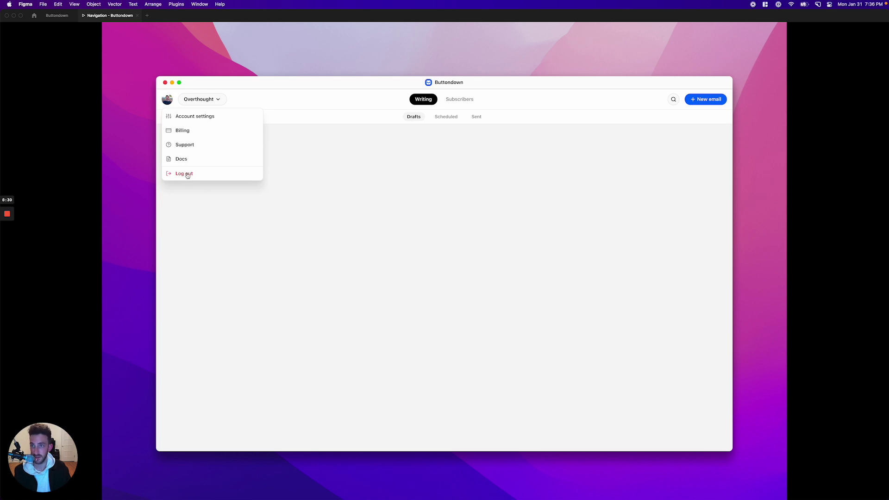
pyautogui.click(168, 100)
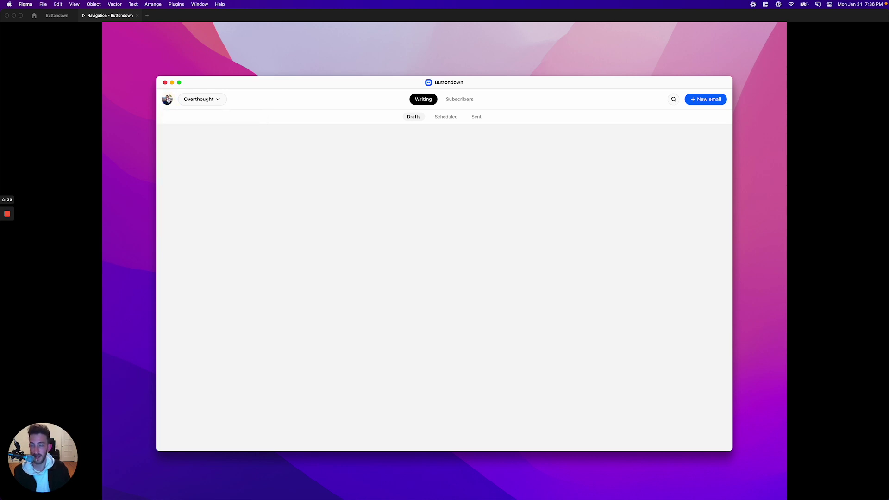
pyautogui.click(209, 100)
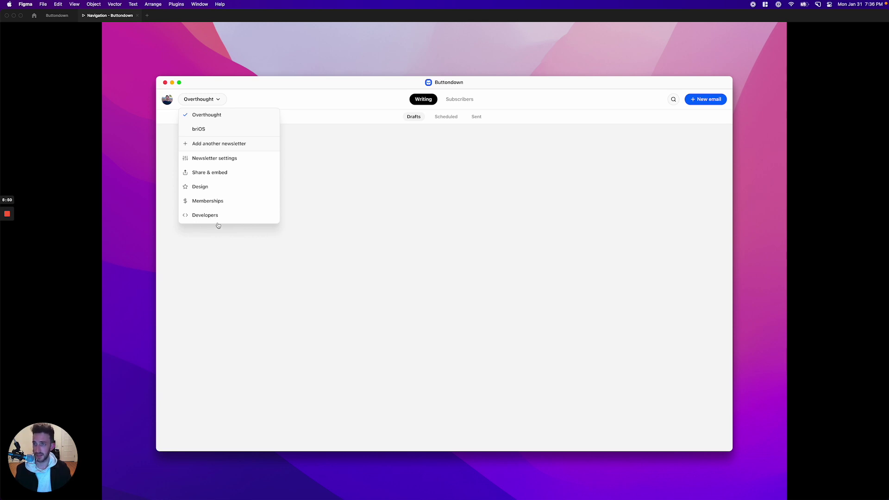
pyautogui.click(216, 99)
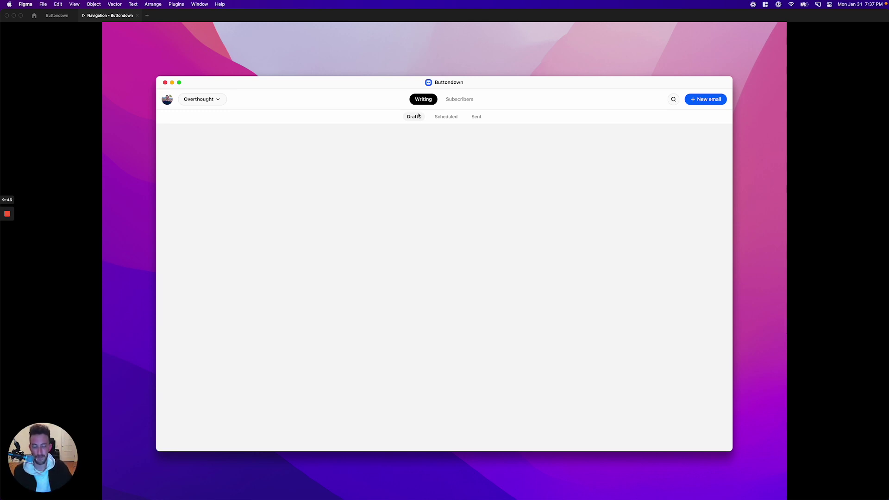
pyautogui.click(459, 99)
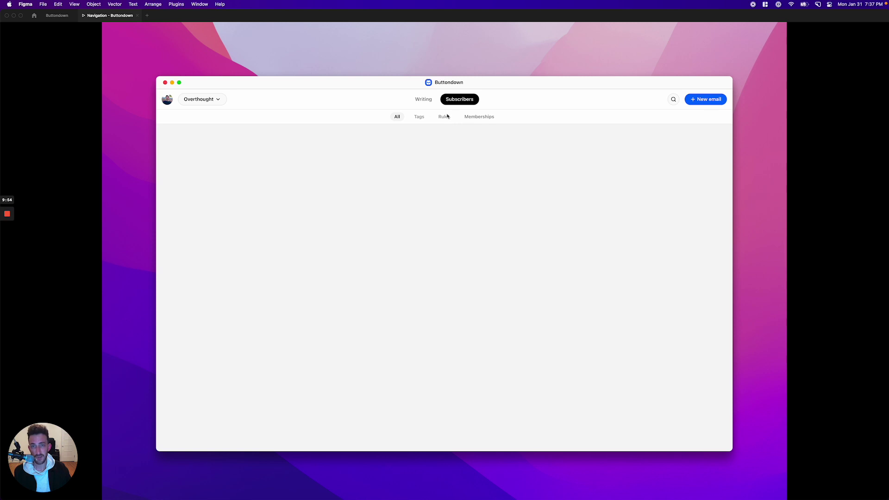
# - Bring the live Buttondown app in Safari back in front of the prototype
pyautogui.press('super+Tab')
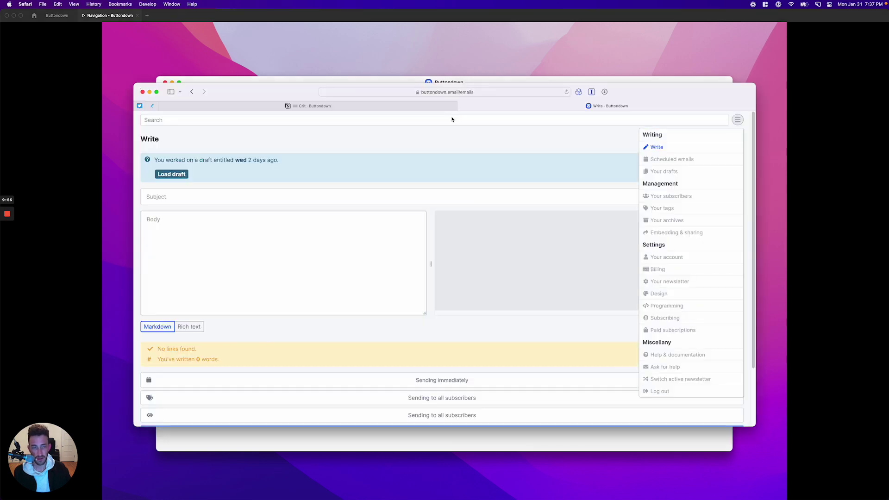
# - Open the Subscribing settings, scroll through them, and compare with the prototype's Subscribers section
pyautogui.click(659, 318)
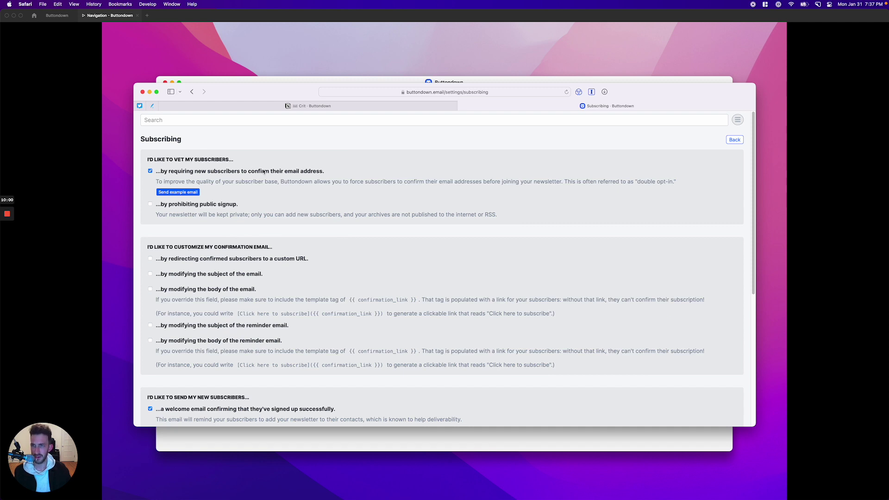
pyautogui.scroll(-3, 264, 172)
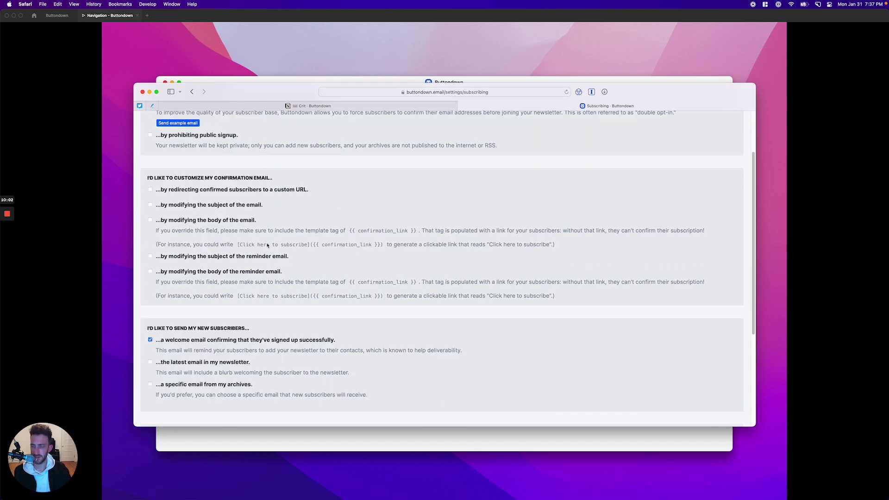
pyautogui.scroll(-2, 267, 246)
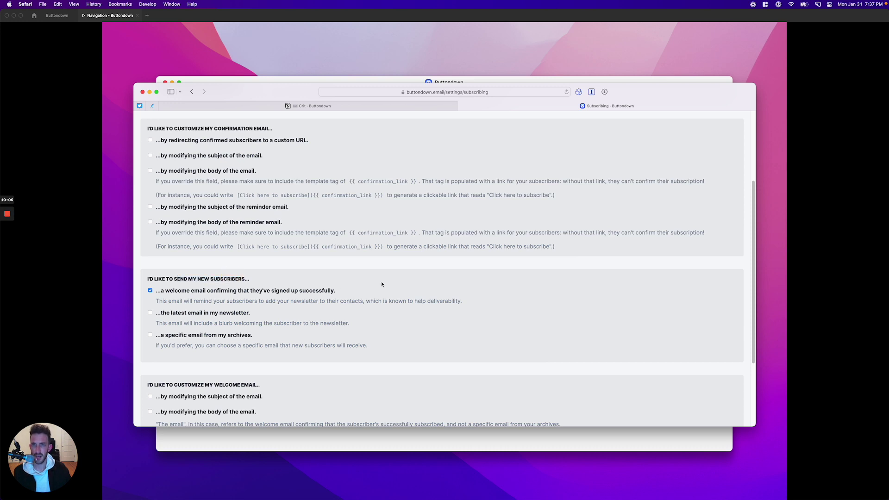
pyautogui.press('super+Tab')
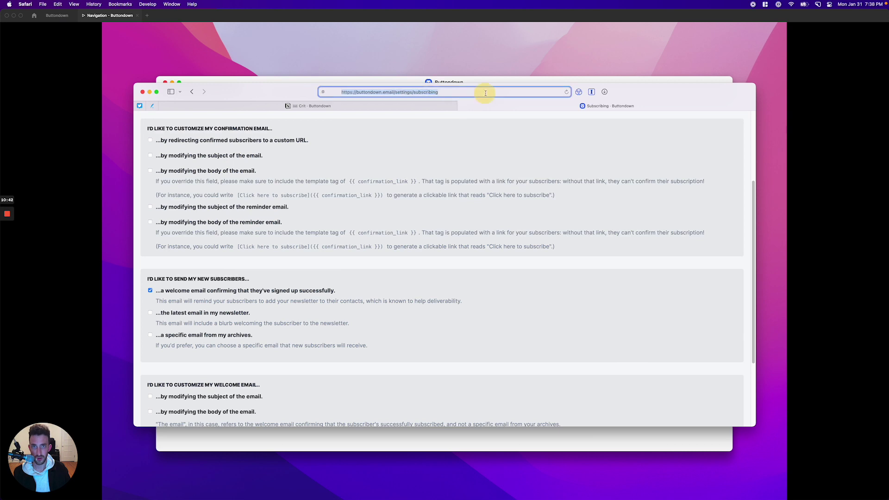
# - Load buttondown.email in Safari, then return to the Figma prototype
pyautogui.write('buttondown.email')
pyautogui.press('Return')
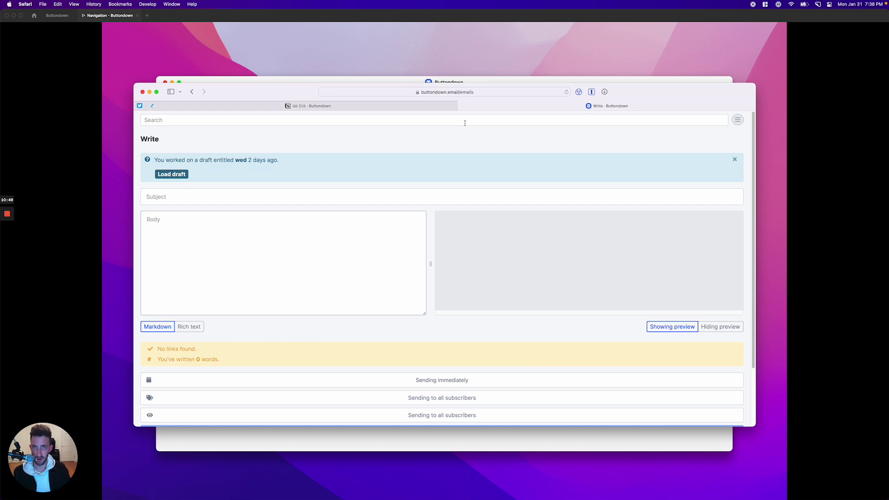
pyautogui.press('super+Tab')
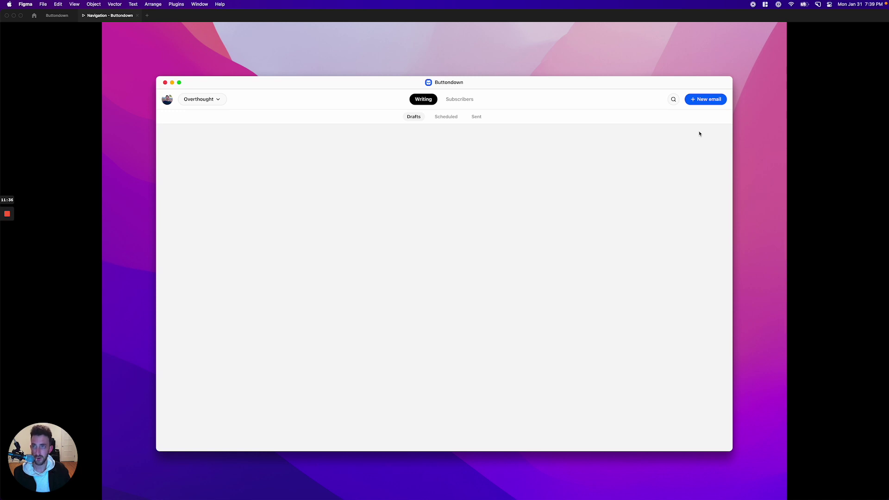
# - Open the prototype's compose screen via its New email button
pyautogui.click(703, 103)
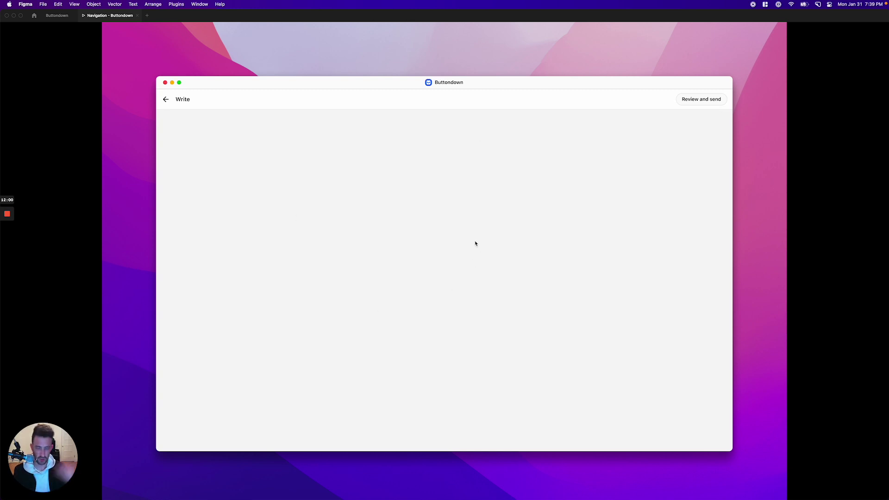
# - Return the prototype to Drafts and check the live app's navigation menu for comparison
pyautogui.click(166, 99)
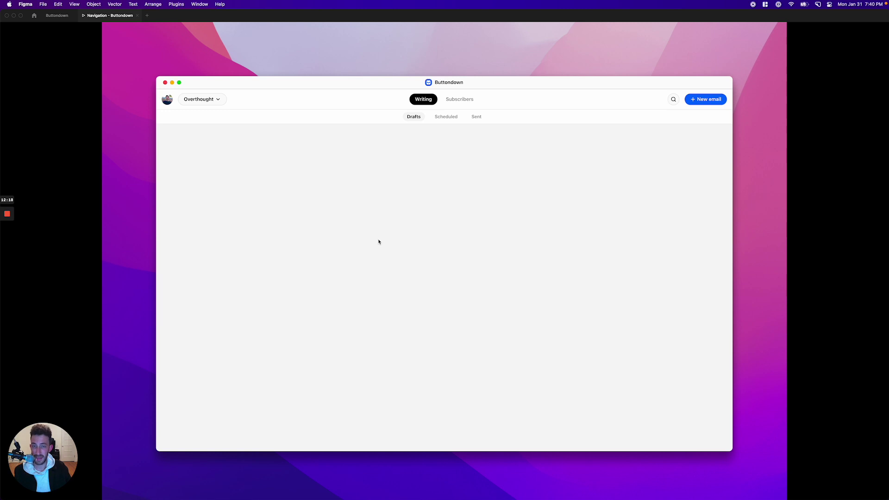
pyautogui.press('super+Tab')
pyautogui.click(737, 120)
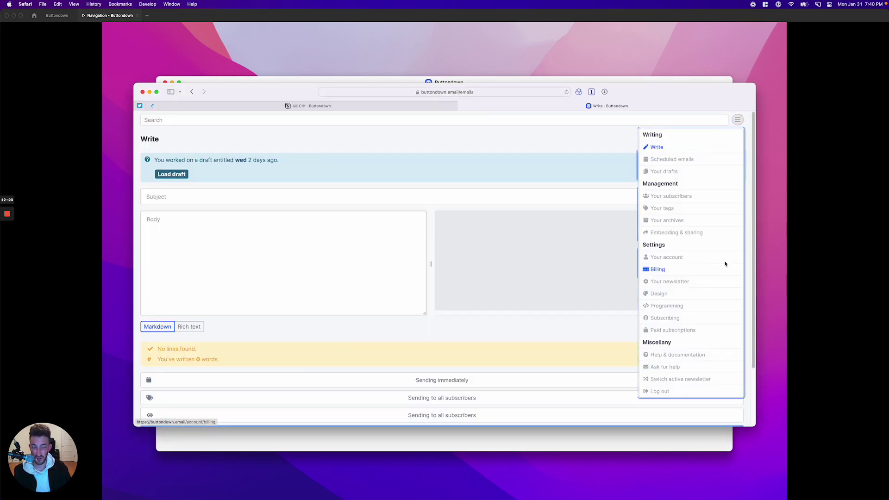
pyautogui.click(560, 139)
# - Bring up the Crit · Buttondown notes in Notion at the Overview section
pyautogui.press('super+Tab')
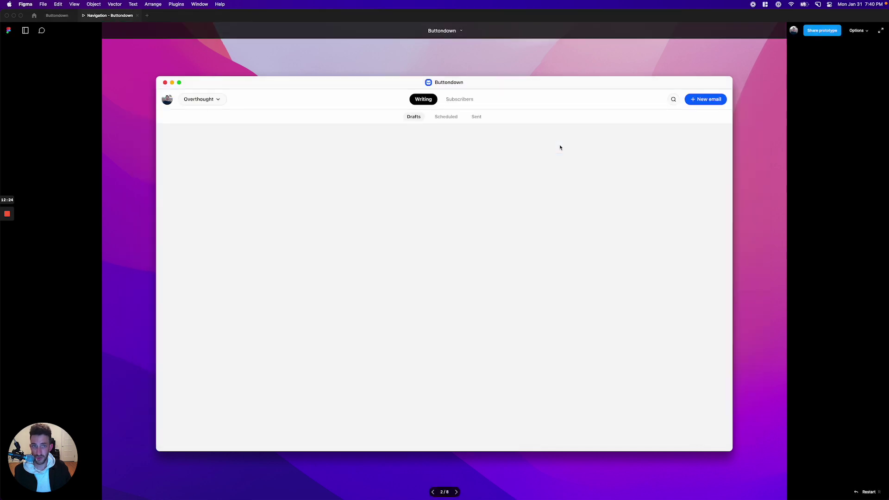
pyautogui.press('super+Tab')
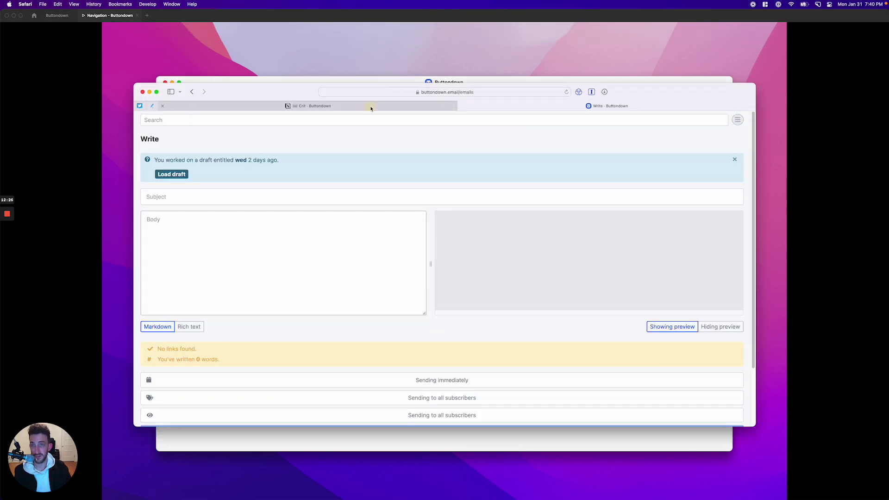
pyautogui.hotkey('ctrl', 'shift', 'Tab')
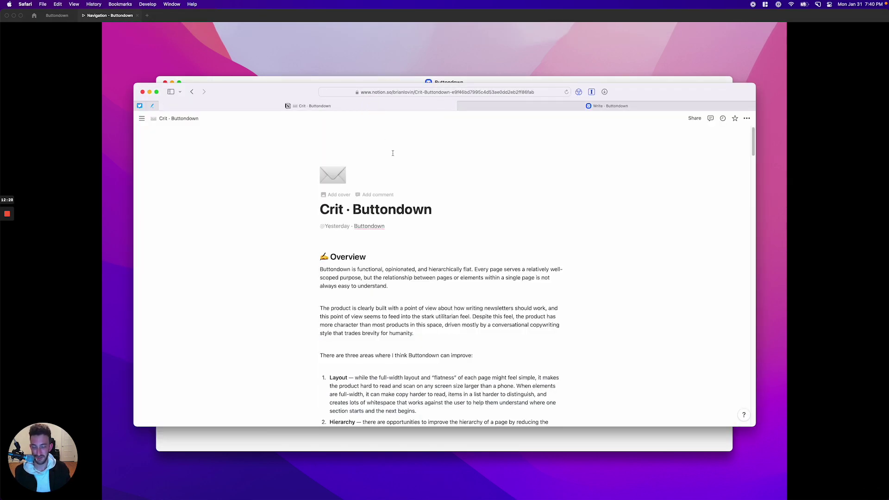